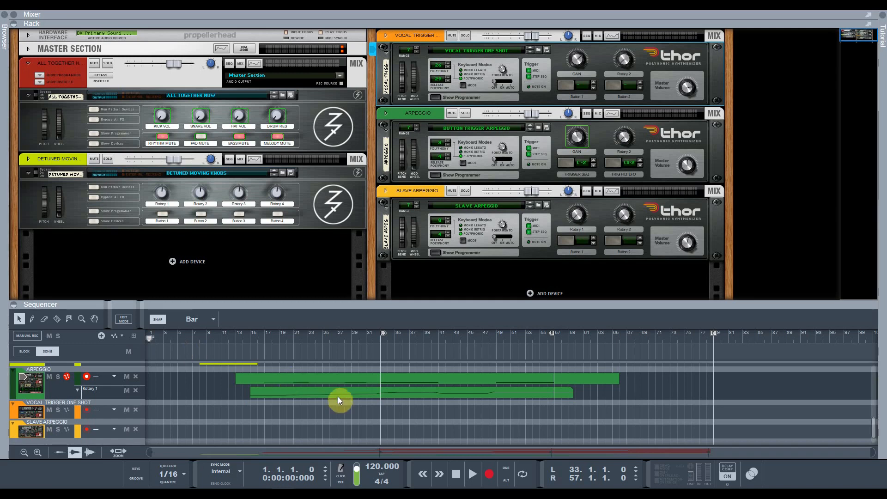
# Start playback of the song from bar 1 and enlarge the sequencer area to show all its tracks.
pyautogui.click(457, 476)
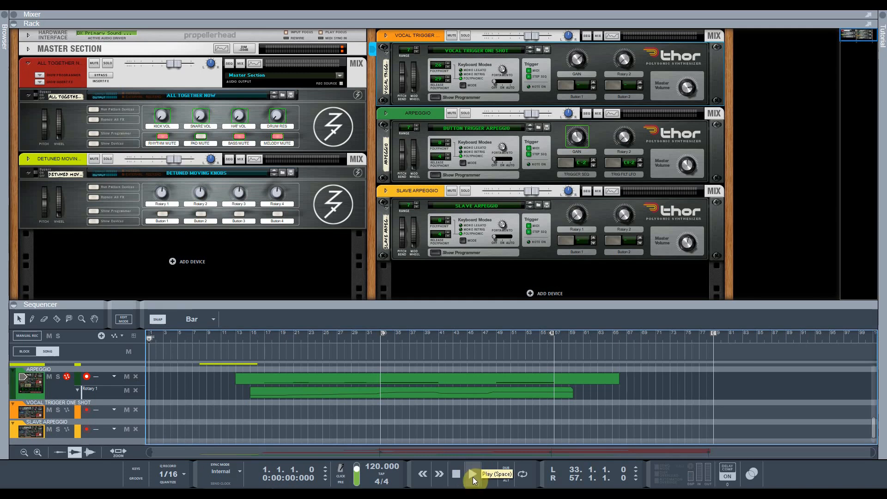
pyautogui.click(473, 476)
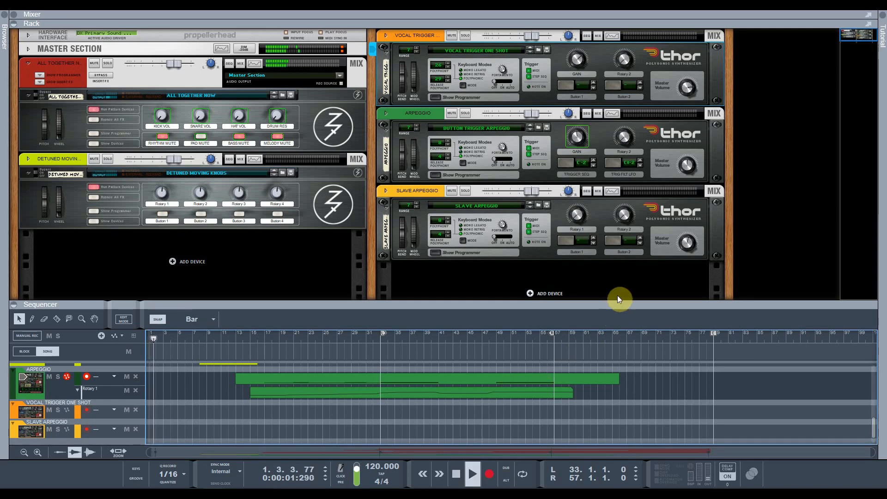
pyautogui.moveTo(531, 302); pyautogui.dragTo(616, 115)
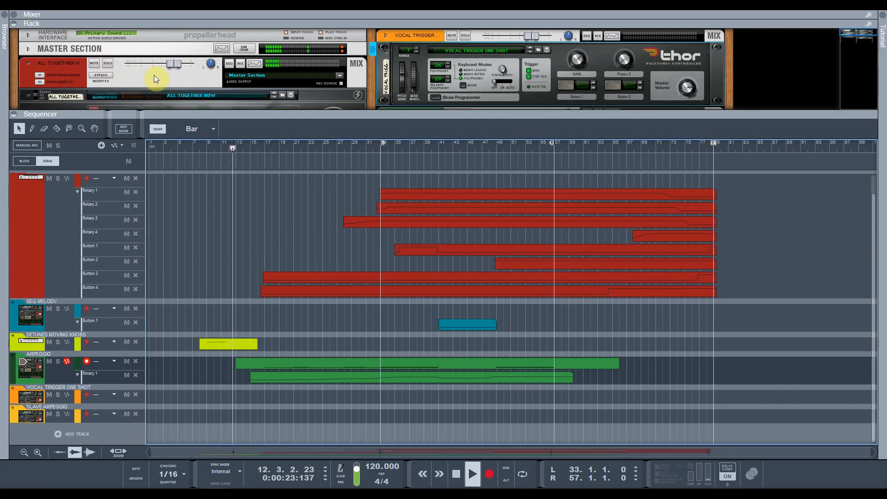
# Maximize the rack view and show the devices inside the All Together Now and Detuned Moving Knobs Combinators.
pyautogui.moveTo(199, 116); pyautogui.dragTo(351, 431)
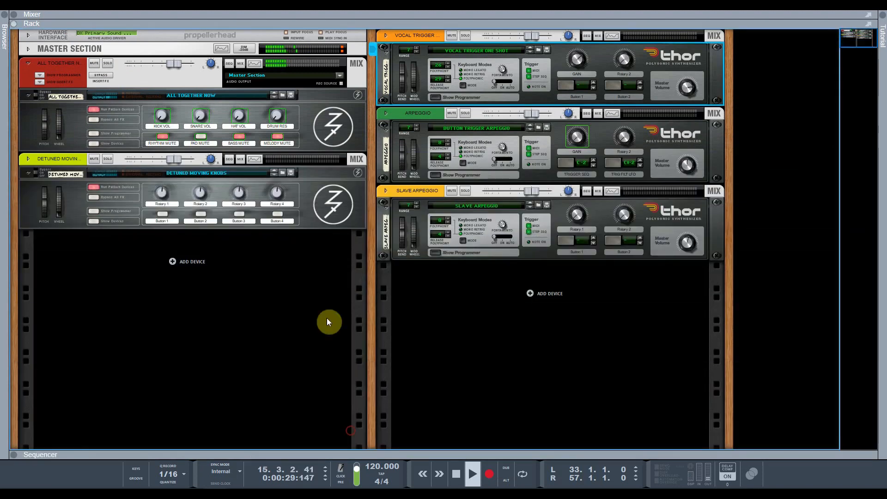
pyautogui.click(94, 144)
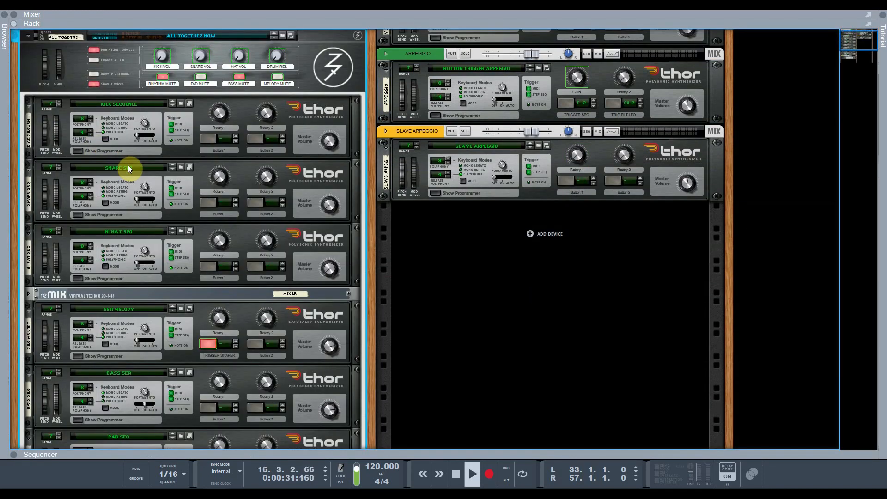
pyautogui.scroll(-5, 348, 206)
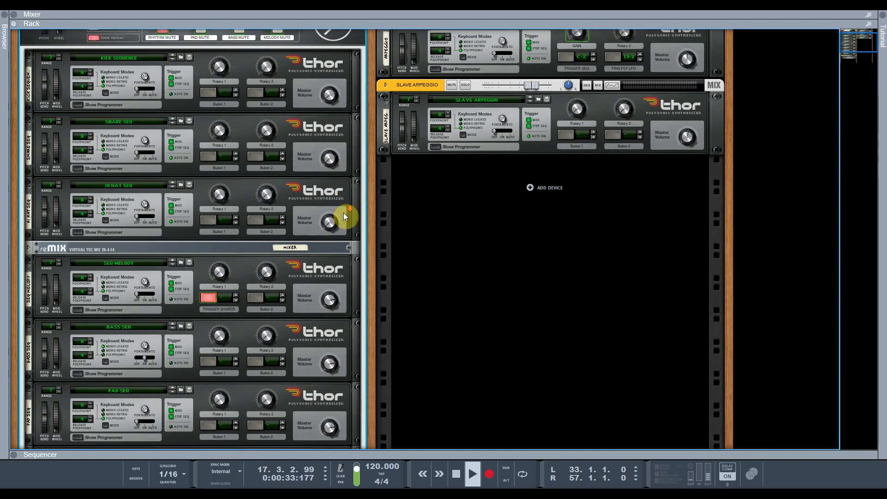
pyautogui.scroll(-5, 341, 218)
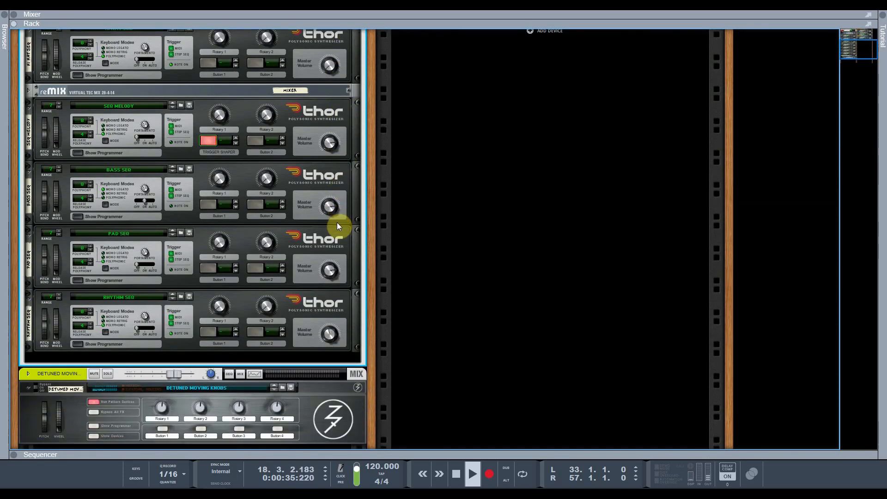
pyautogui.click(94, 408)
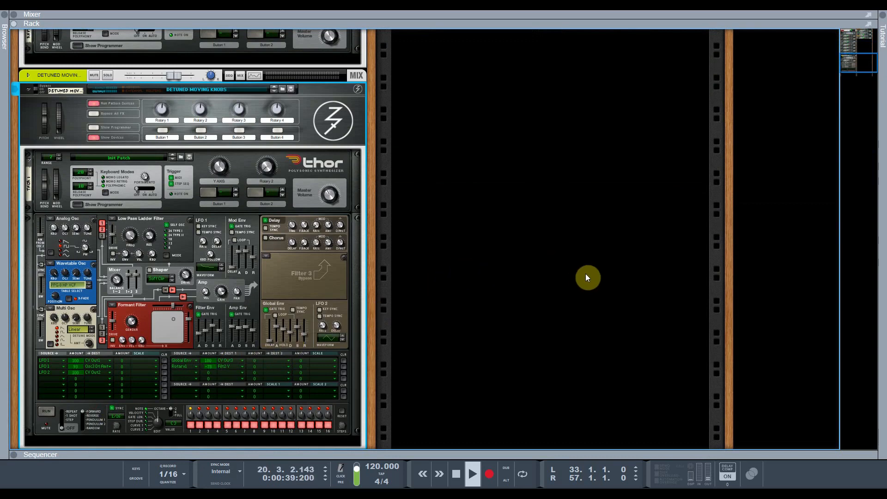
# Show the programmers of the Slave Arpeggio, Arpeggio and Vocal Trigger One Shot Thor synthesizers.
pyautogui.scroll(8, 632, 279)
pyautogui.scroll(10, 633, 275)
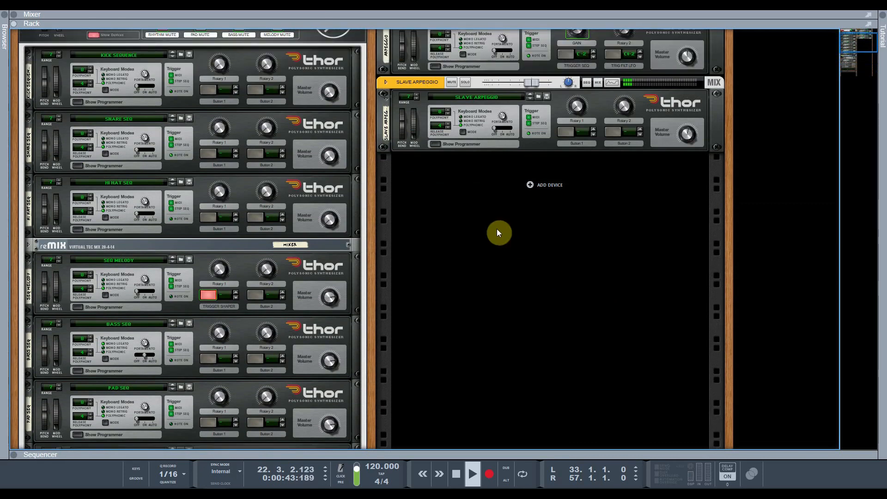
pyautogui.scroll(5, 497, 232)
pyautogui.click(438, 252)
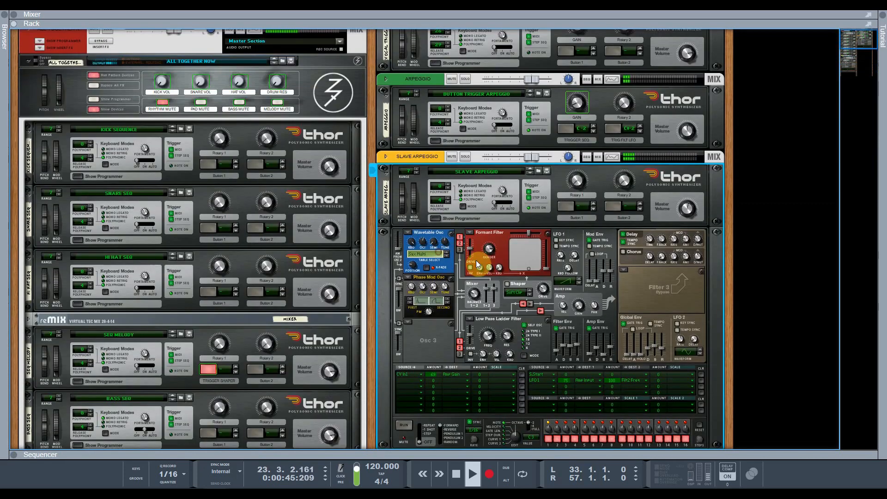
pyautogui.click(436, 140)
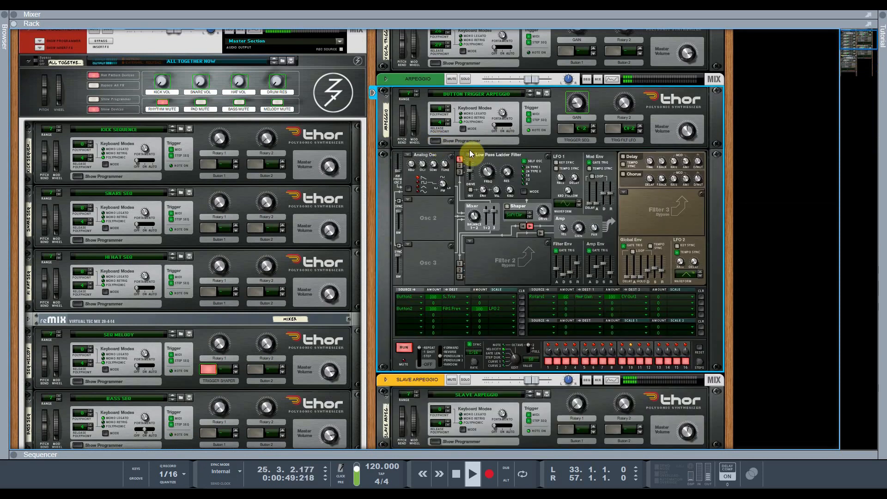
pyautogui.moveTo(858, 42); pyautogui.dragTo(858, 30)
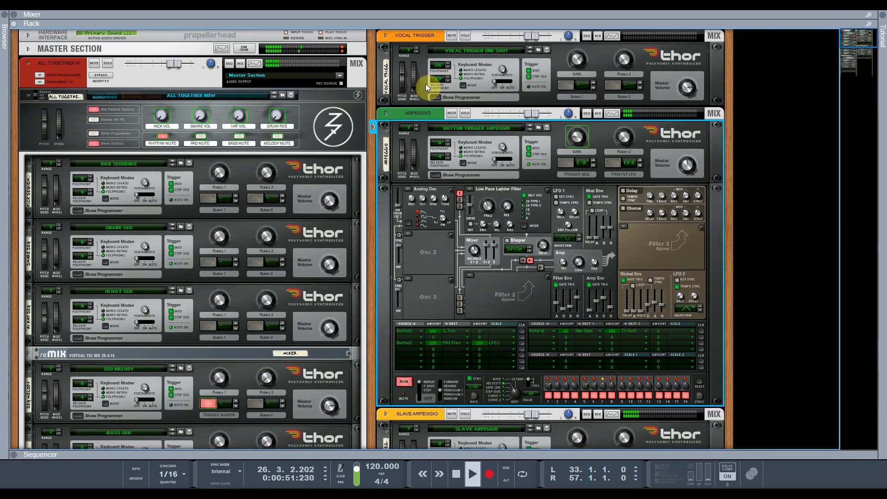
pyautogui.click(435, 97)
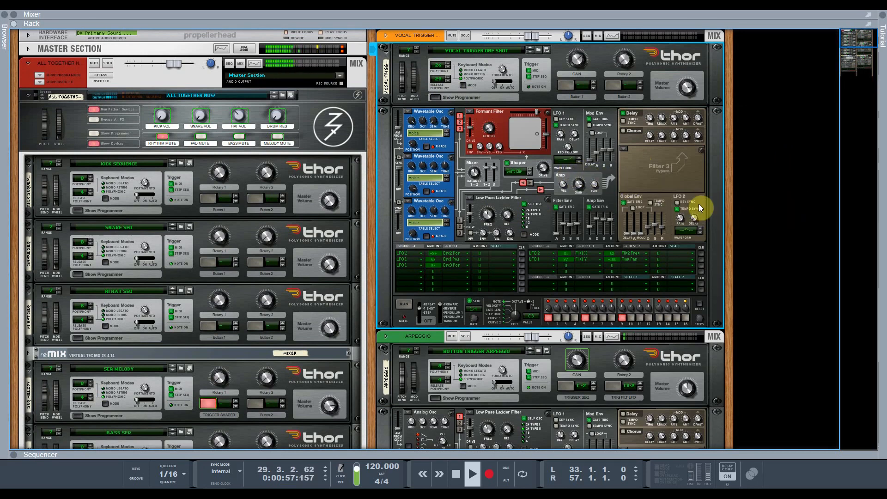
# Flip the rack to its rear, unfold the reMIX mixer and examine the cable routing between the devices.
pyautogui.press('Tab')
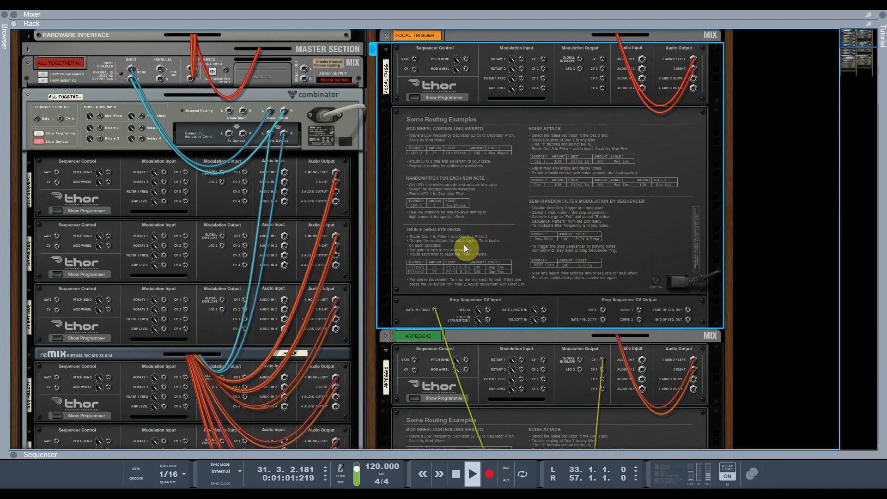
pyautogui.click(28, 353)
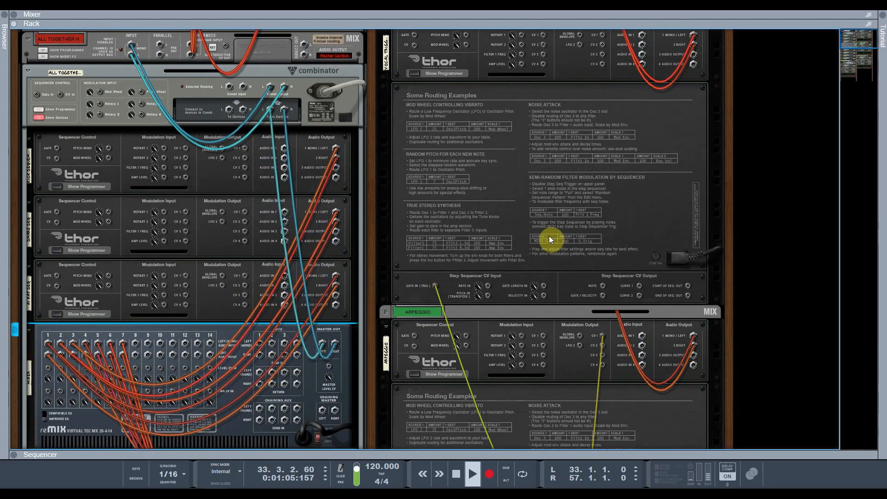
pyautogui.scroll(-4, 549, 236)
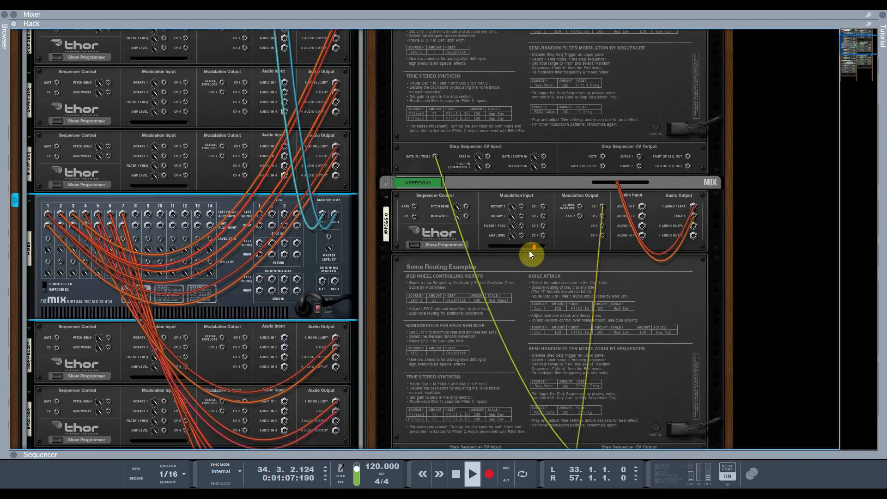
pyautogui.scroll(-6, 532, 265)
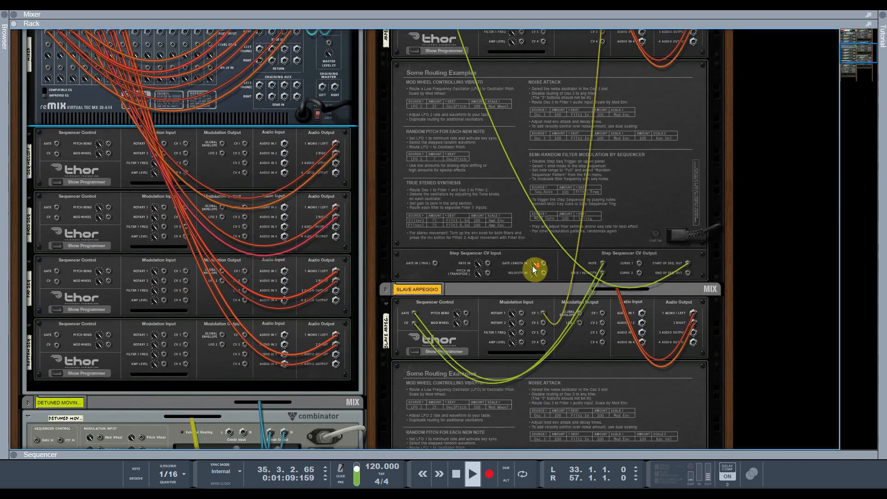
pyautogui.scroll(-5, 534, 268)
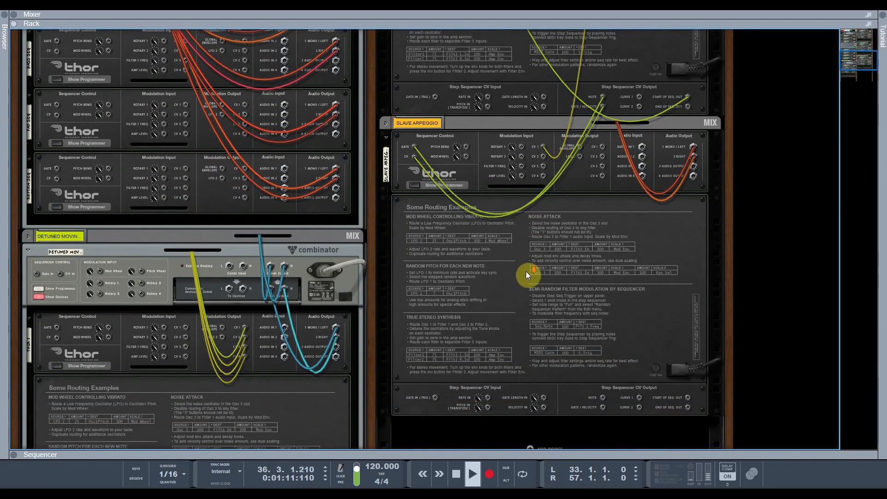
# Show the Detuned Moving Knobs programmer, inspect its CV cabling and flip the rack back to the front.
pyautogui.click(39, 288)
pyautogui.scroll(-1, 536, 279)
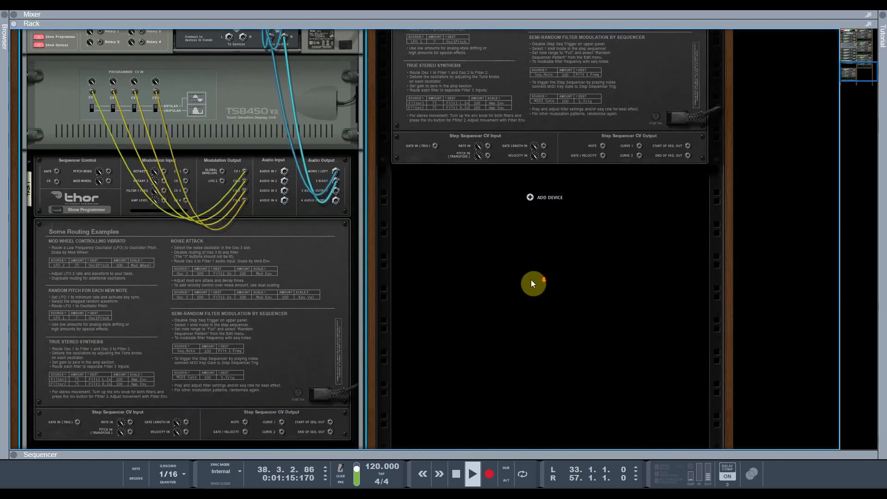
pyautogui.press('Tab')
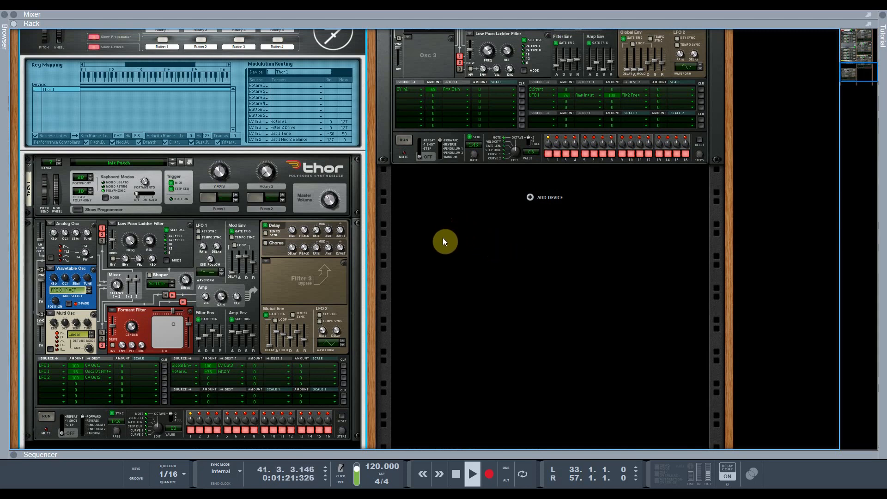
# Look over the front panels up to the top of the rack and briefly inspect the rear cabling there.
pyautogui.scroll(2, 443, 234)
pyautogui.scroll(8, 441, 240)
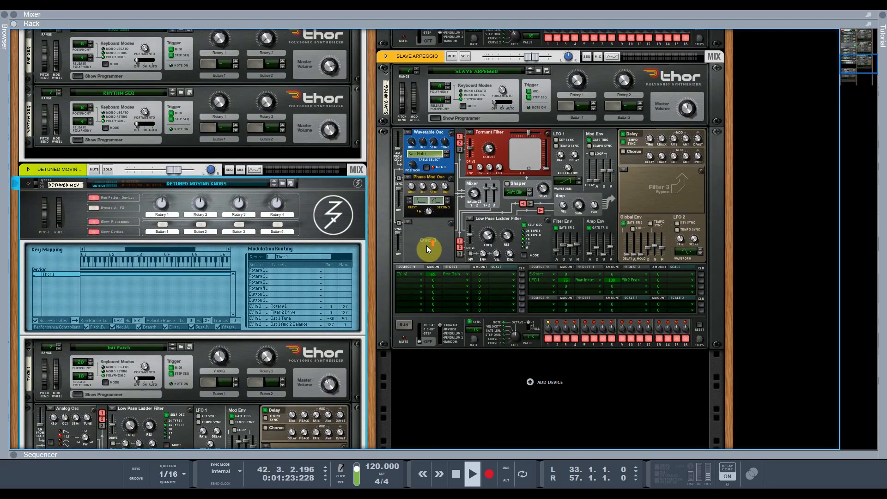
pyautogui.scroll(3, 394, 243)
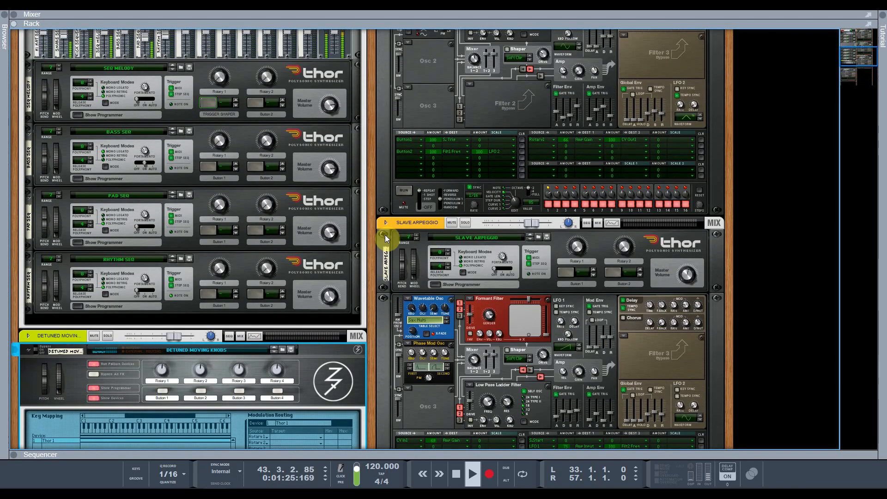
pyautogui.moveTo(854, 50); pyautogui.dragTo(856, 32)
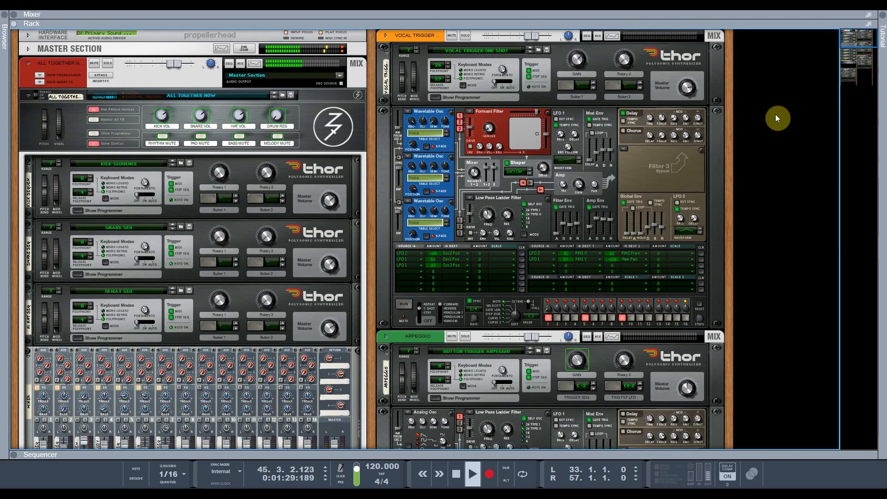
pyautogui.press('Tab')
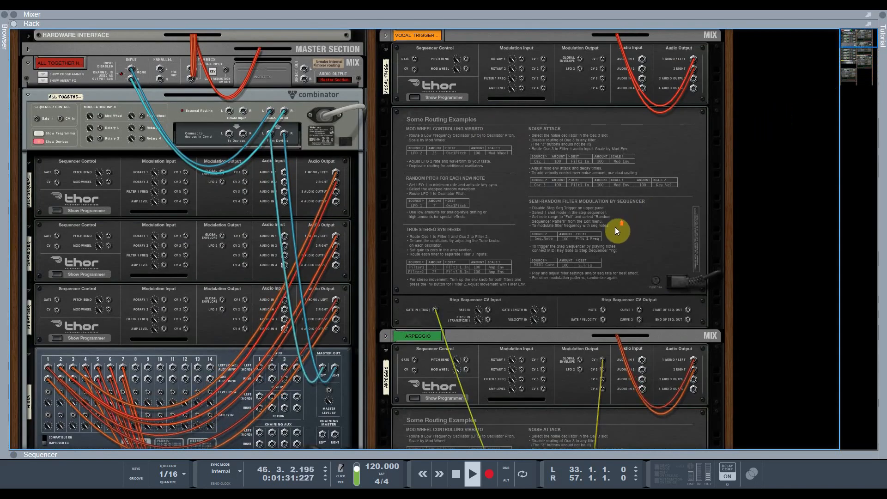
pyautogui.press('Tab')
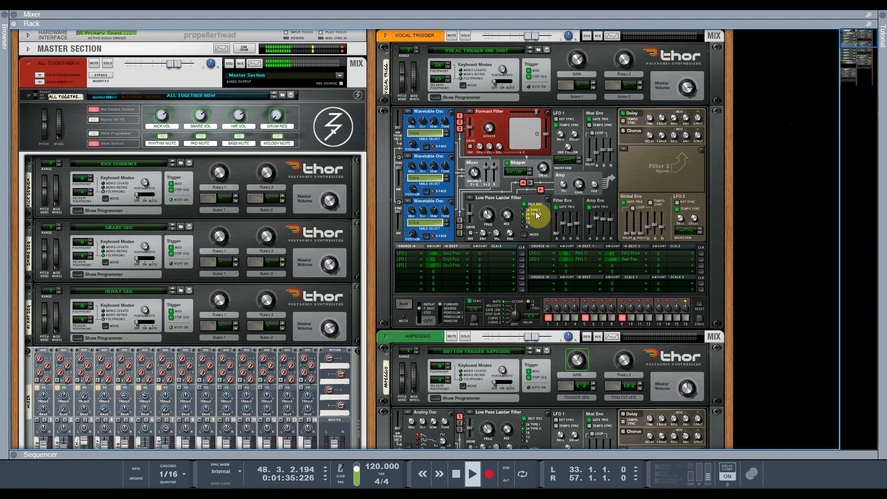
# View the sequencer alone, followed by the mixer, rack and sequencer together with the All Together Now controls in sight.
pyautogui.press('F7')
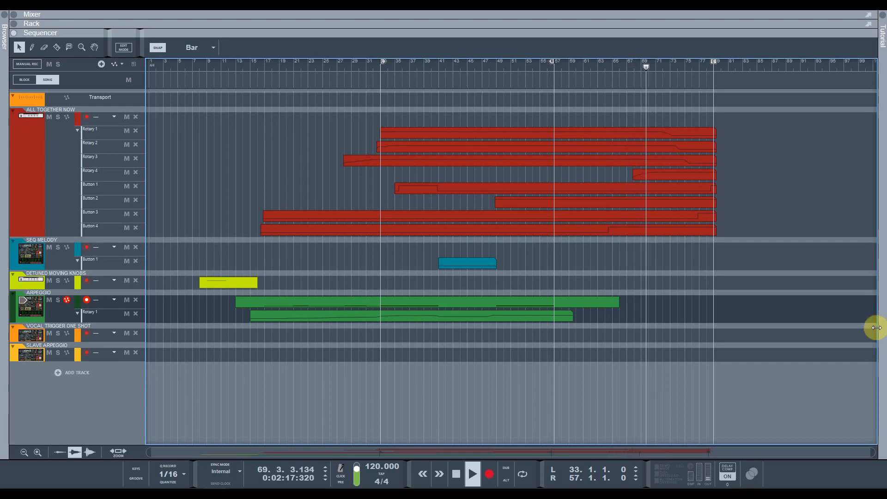
pyautogui.hotkey('F5', 'F6', 'F7')
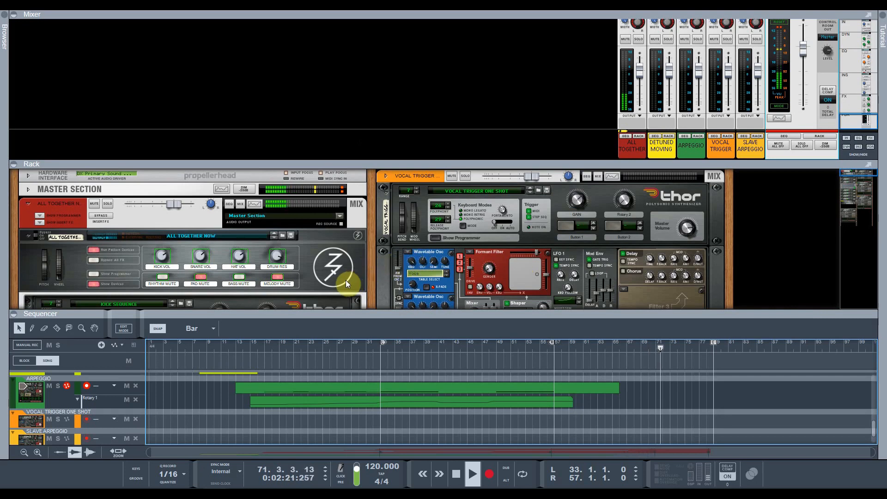
pyautogui.scroll(-1, 346, 280)
pyautogui.scroll(-1, 346, 280)
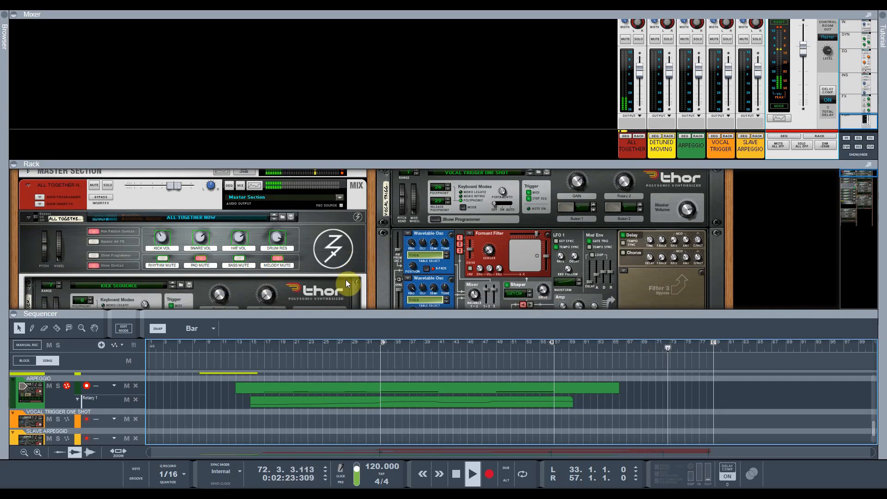
pyautogui.scroll(-2, 346, 280)
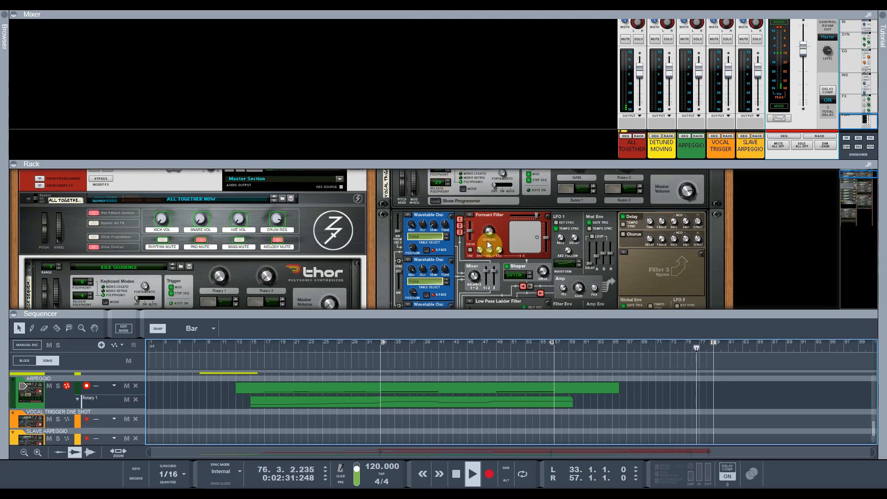
# Stop playback and collapse the mixer and sequencer areas so the rack fills the workspace.
pyautogui.click(459, 475)
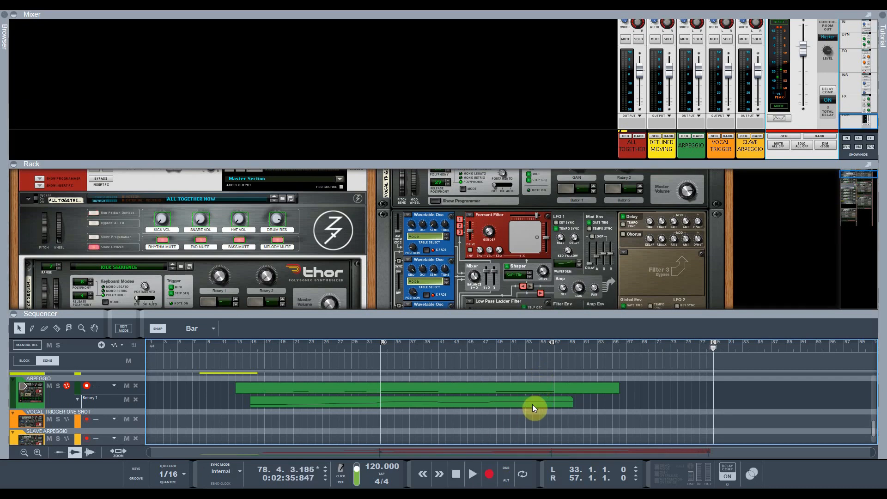
pyautogui.moveTo(410, 162); pyautogui.dragTo(418, 52)
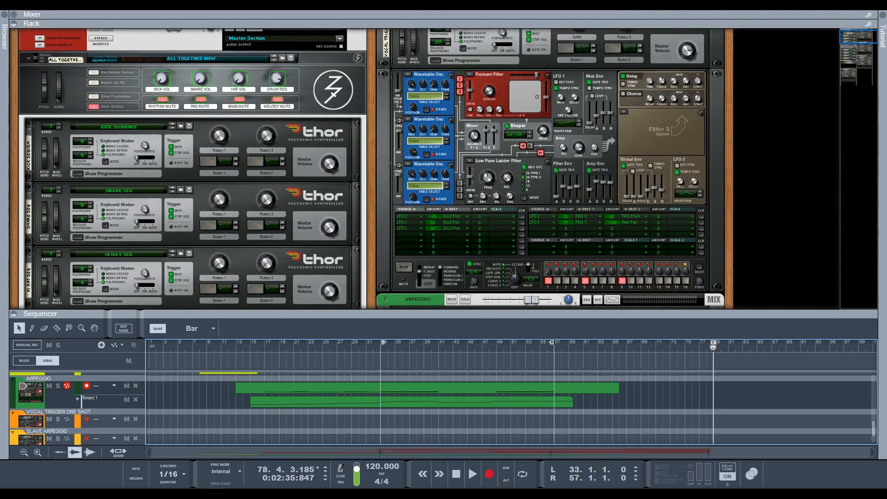
pyautogui.moveTo(416, 316); pyautogui.dragTo(483, 481)
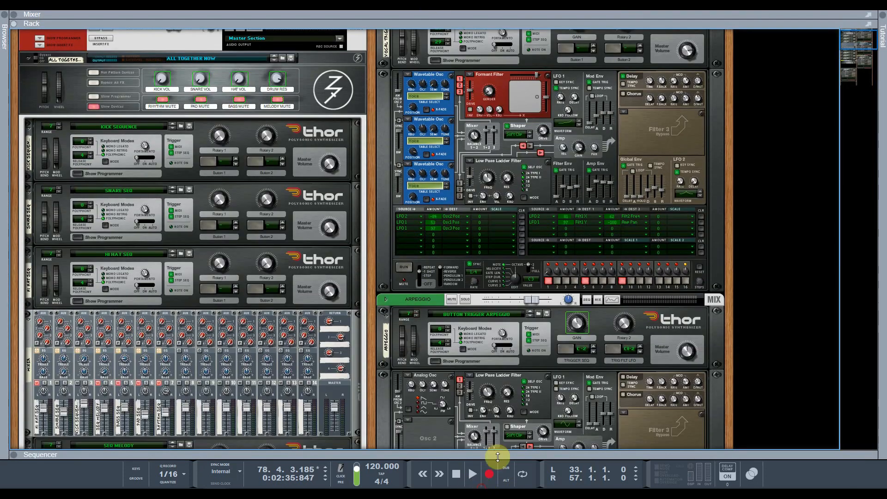
# Hide the devices of both Combinators, along with the Detuned Moving Knobs programmer.
pyautogui.click(94, 107)
pyautogui.click(94, 184)
pyautogui.click(94, 174)
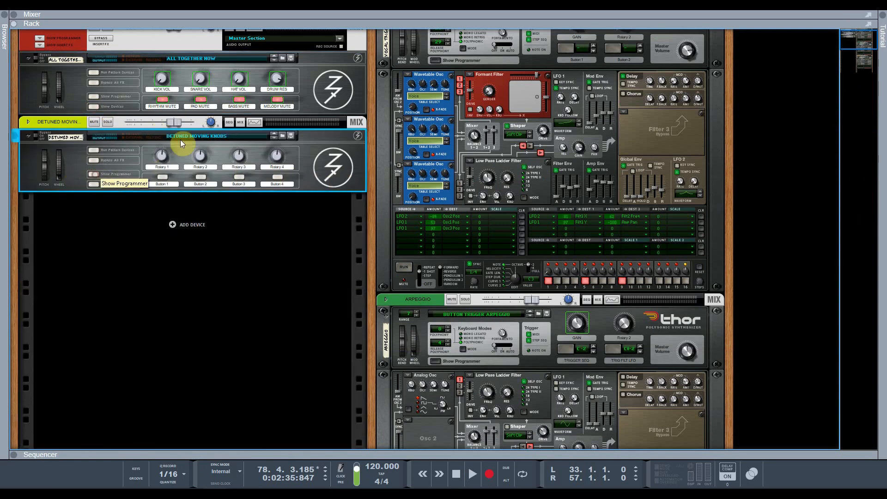
# Show the devices inside the All Together Now Combinator and fold its reMIX mixer.
pyautogui.click(97, 106)
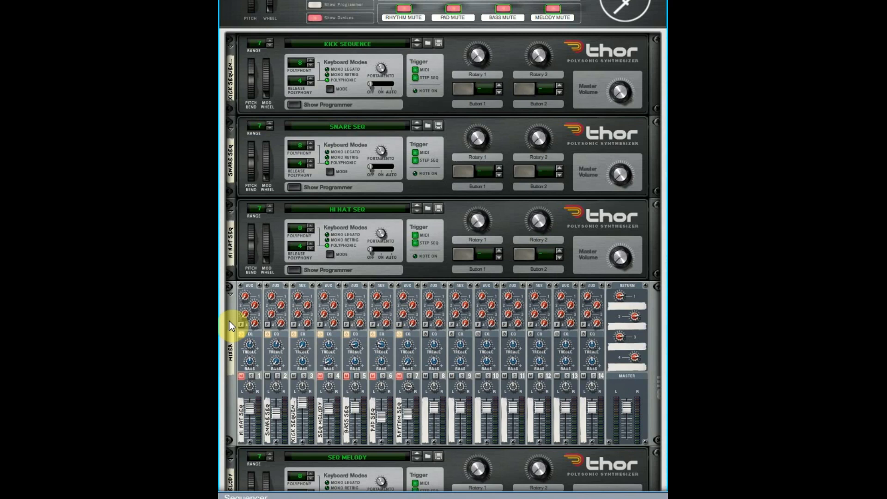
pyautogui.click(232, 295)
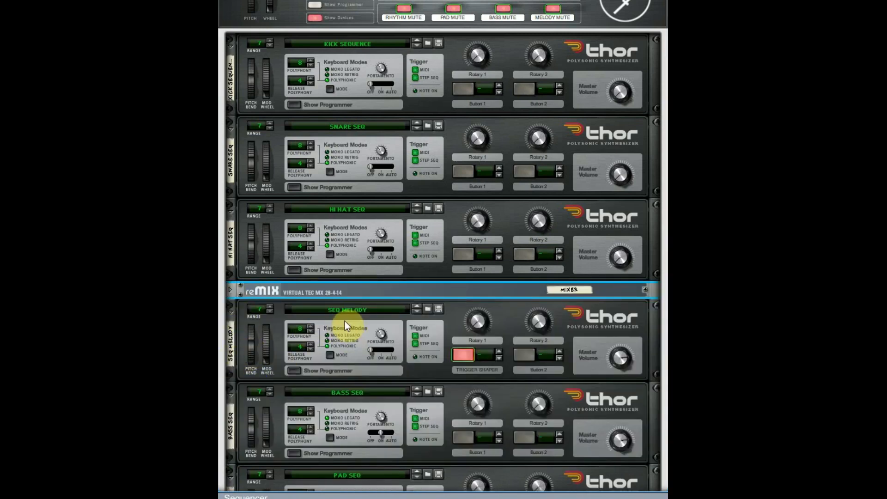
# Flip the rack to its rear cabling and back, and open the programmer of the Kick Sequence Thor.
pyautogui.press('Tab')
pyautogui.press('Tab')
pyautogui.click(293, 105)
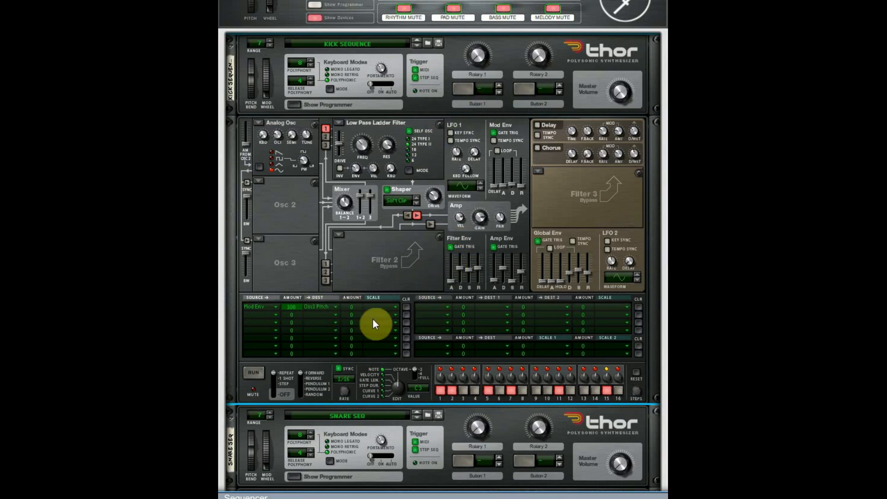
# Run and stop the Kick Sequence step sequencer to hear its pattern, and close that programmer.
pyautogui.click(249, 373)
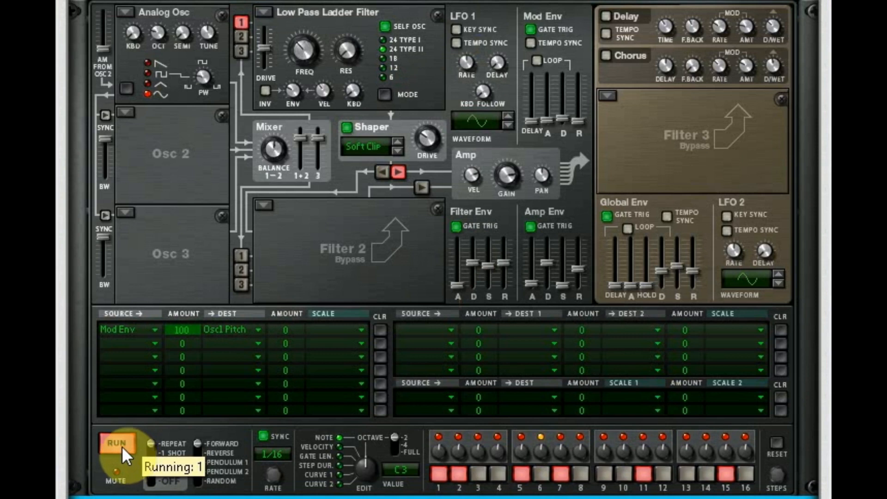
pyautogui.click(121, 446)
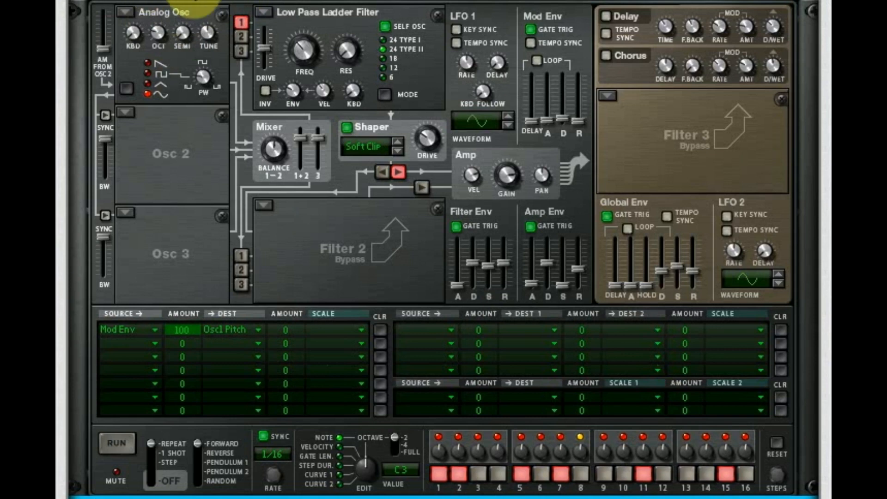
pyautogui.click(190, 1)
# Open the programmer of the Snare Seq Thor and run its step sequencer.
pyautogui.click(248, 92)
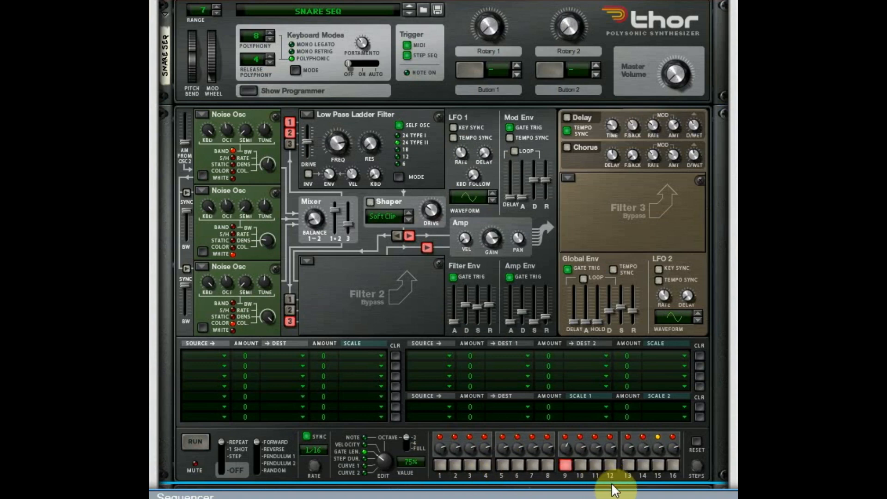
pyautogui.click(205, 441)
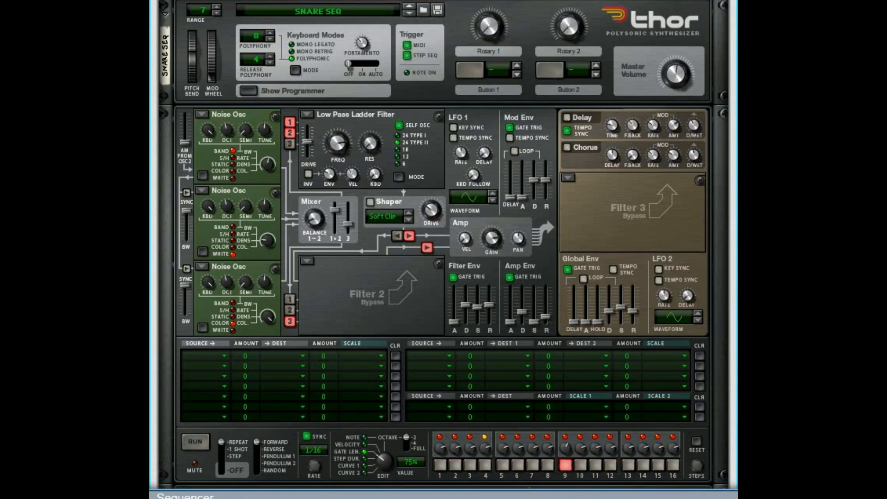
pyautogui.click(208, 442)
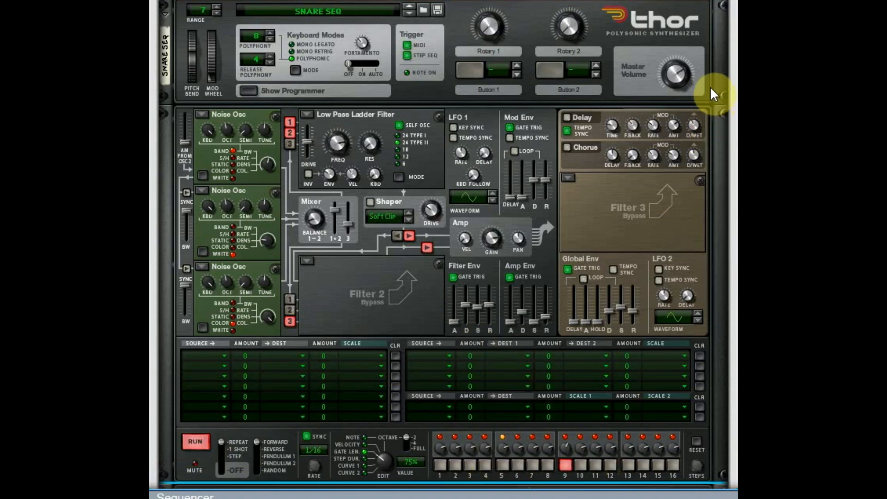
# Demonstrate the Snare Seq's Delay by toggling it on and off, with the Combinator's programmer and its Modulation Routing shown.
pyautogui.click(566, 117)
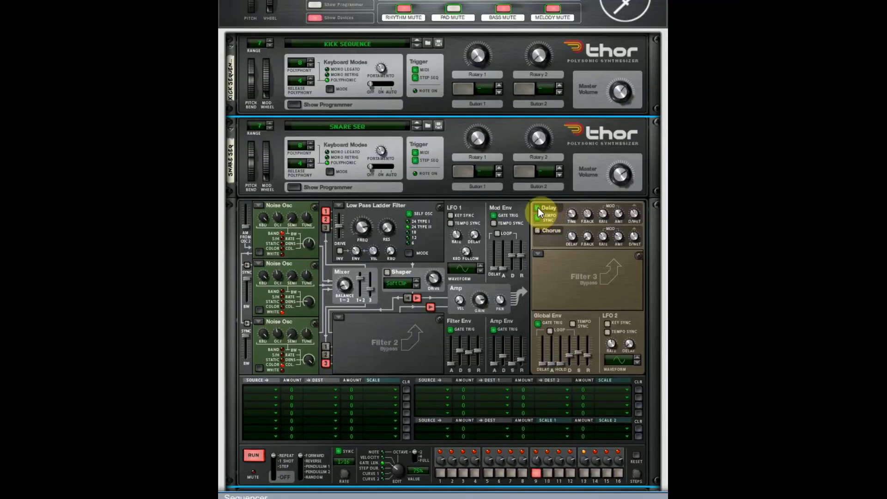
pyautogui.click(566, 118)
pyautogui.click(317, 4)
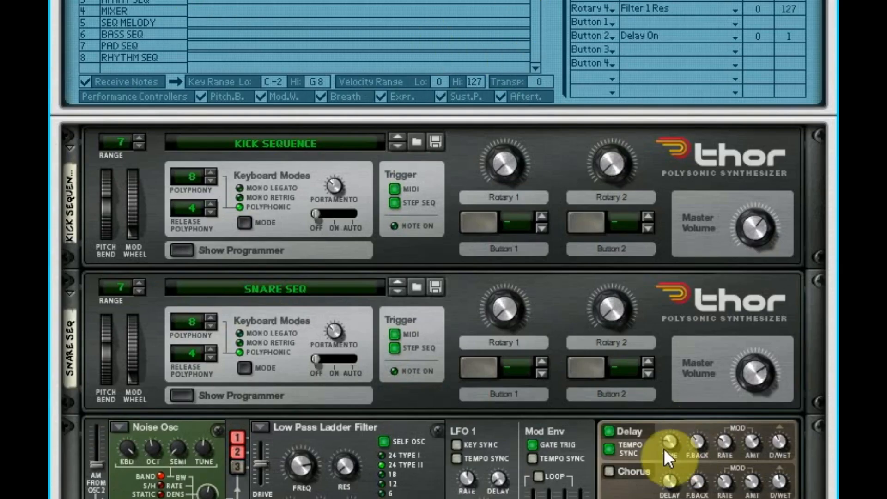
pyautogui.click(609, 432)
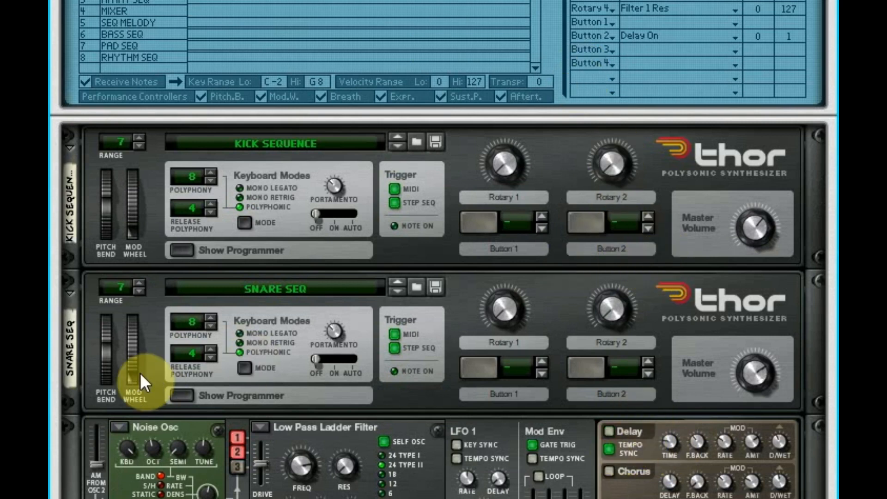
# Close the Snare Seq programmer and open the Hi Hat Seq programmer below it.
pyautogui.click(201, 393)
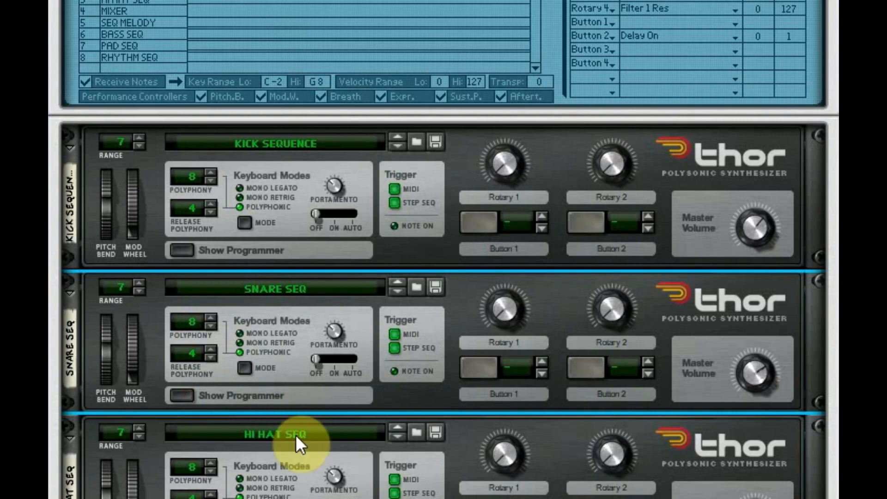
pyautogui.scroll(-2, 235, 489)
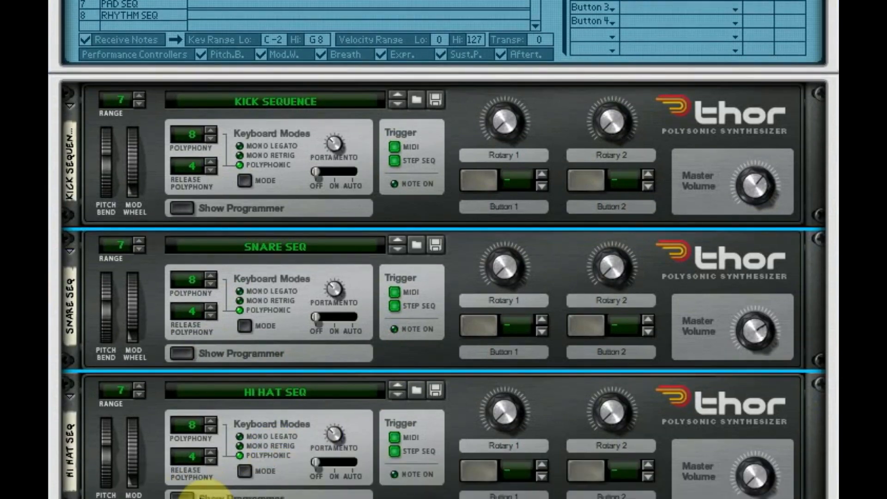
pyautogui.click(183, 494)
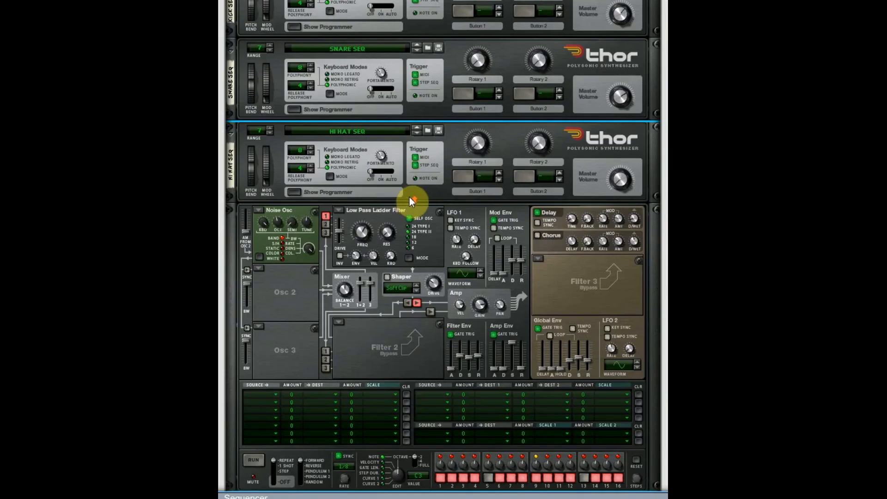
# Look over the Hi Hat Seq programmer and step pattern together with the Combinator's hat control and Modulation Routing.
pyautogui.scroll(5, 409, 196)
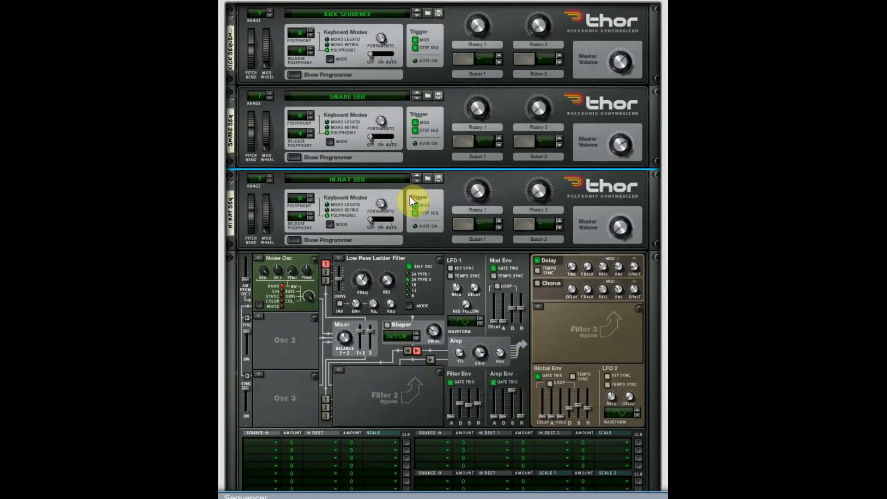
pyautogui.scroll(-8, 408, 189)
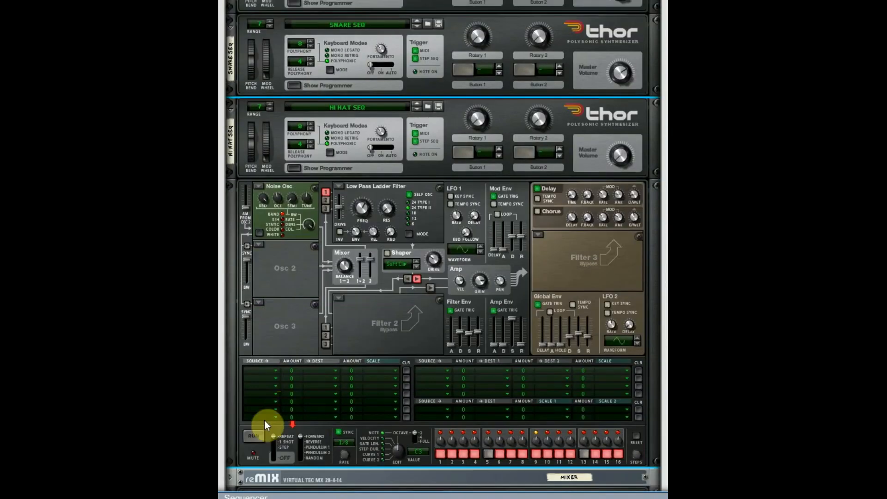
pyautogui.scroll(10, 530, 219)
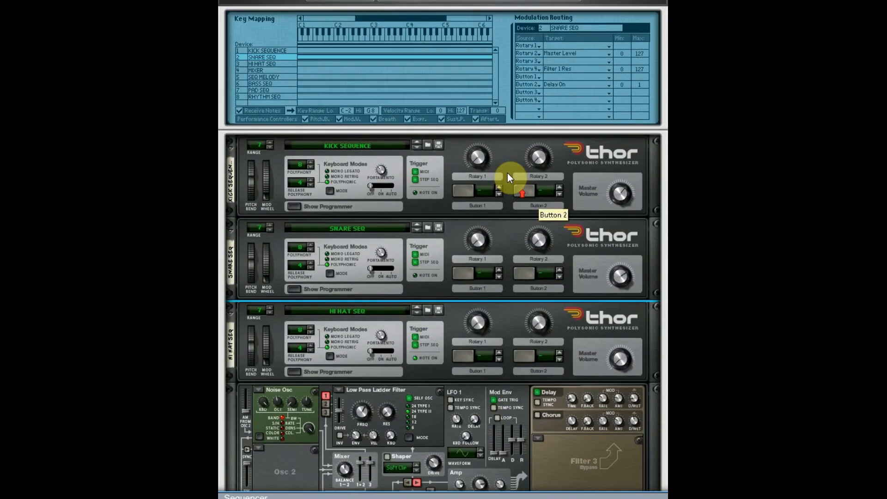
pyautogui.scroll(1, 511, 1)
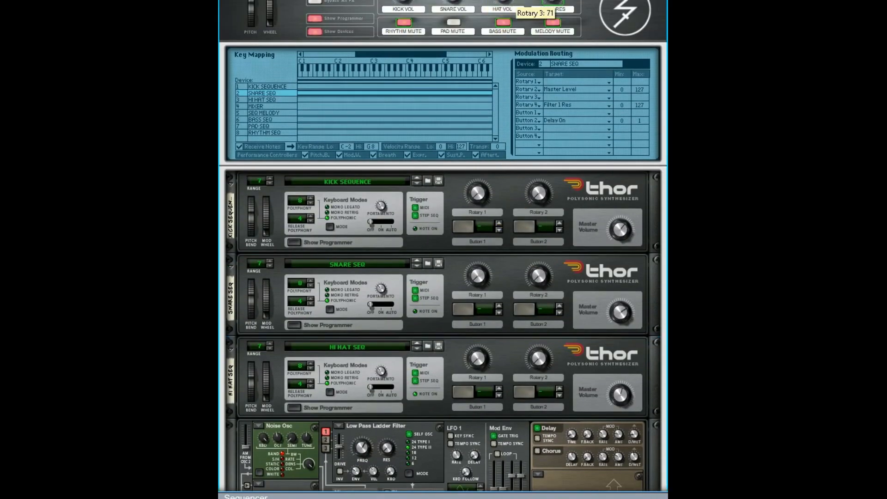
pyautogui.scroll(-3, 525, 382)
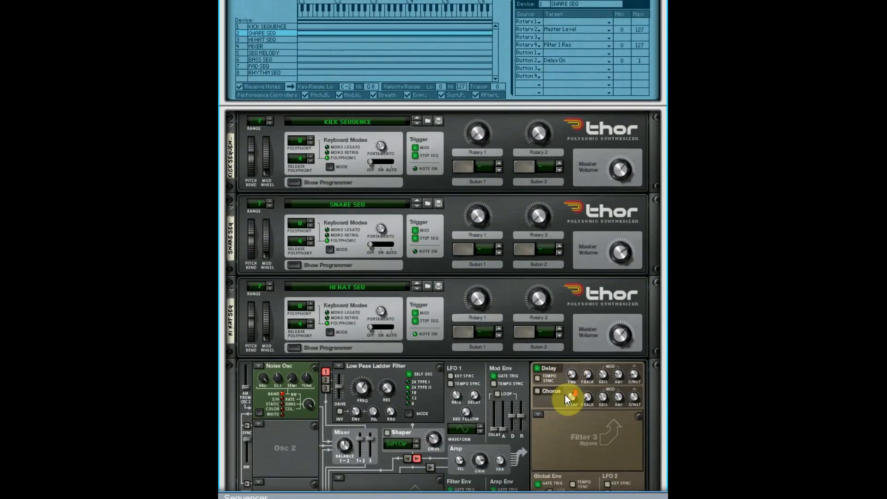
# Close the Hi Hat Seq programmer and open the programmer of the Seq Melody Thor.
pyautogui.click(293, 349)
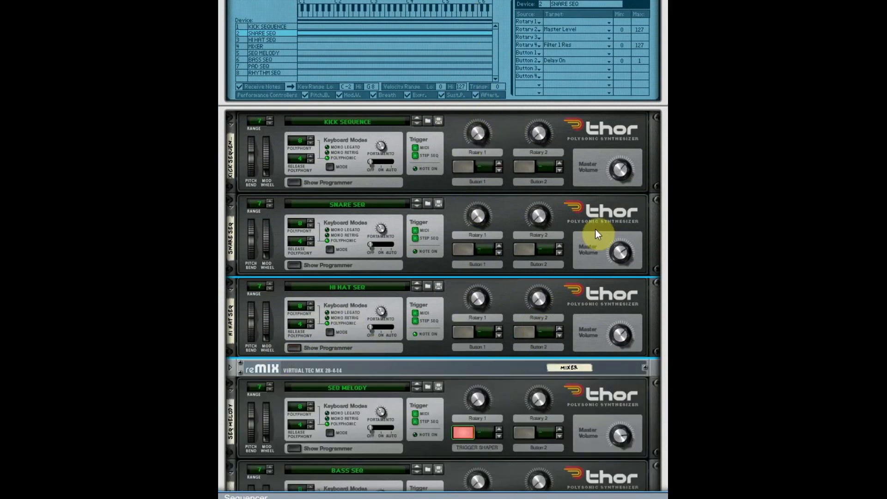
pyautogui.scroll(-5, 402, 320)
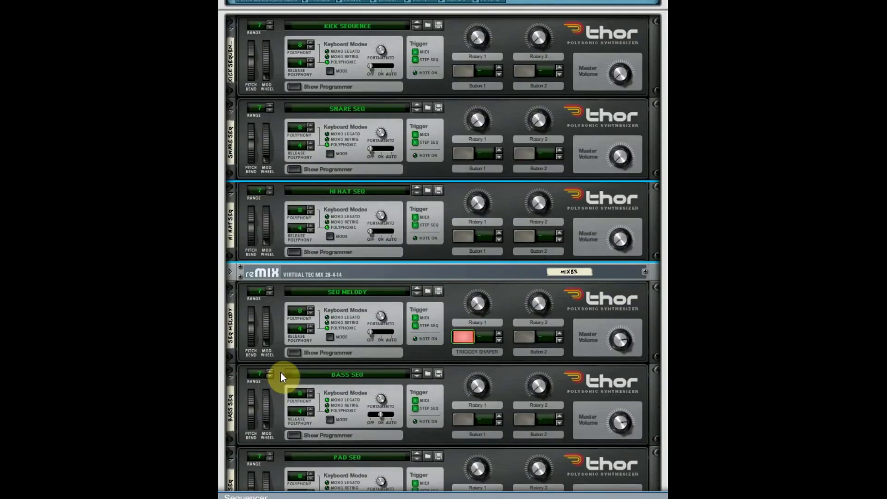
pyautogui.click(294, 353)
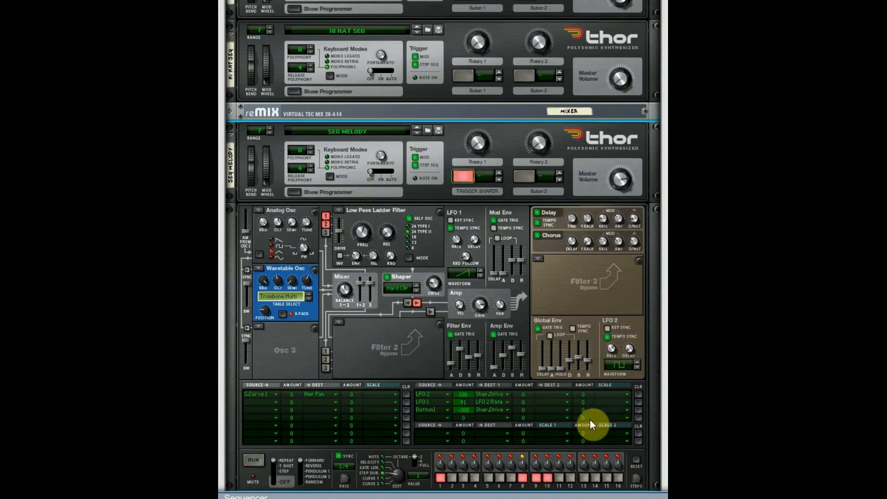
# Check the Combinator's melody controls, and run and stop the Seq Melody step sequencer while comparing its sound without the Trigger Shaper.
pyautogui.scroll(15, 564, 208)
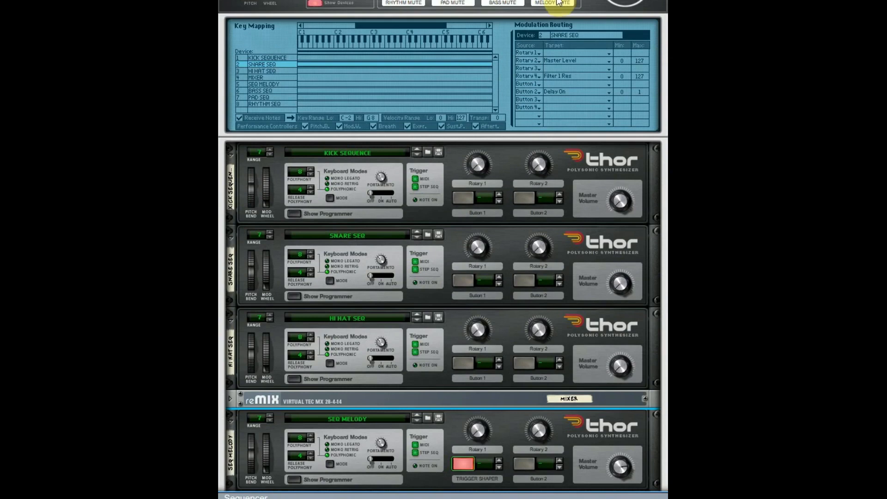
pyautogui.click(311, 3)
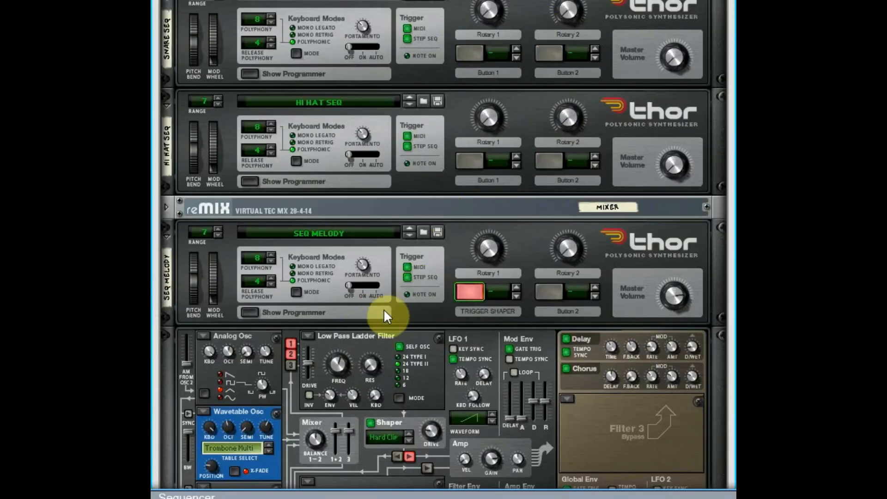
pyautogui.scroll(-10, 383, 308)
pyautogui.click(201, 443)
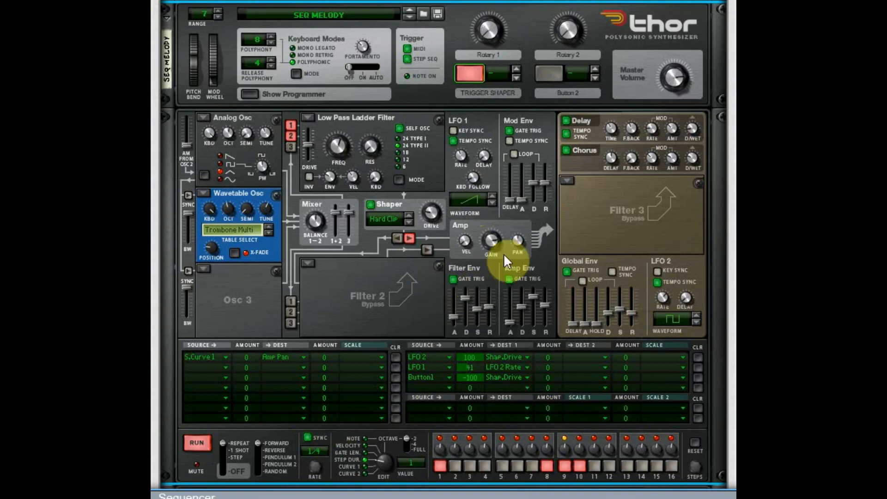
pyautogui.click(470, 73)
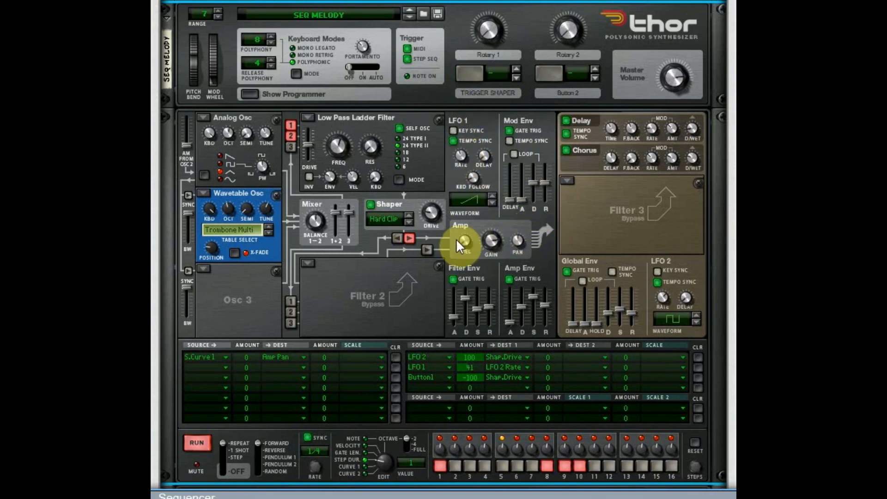
pyautogui.click(197, 443)
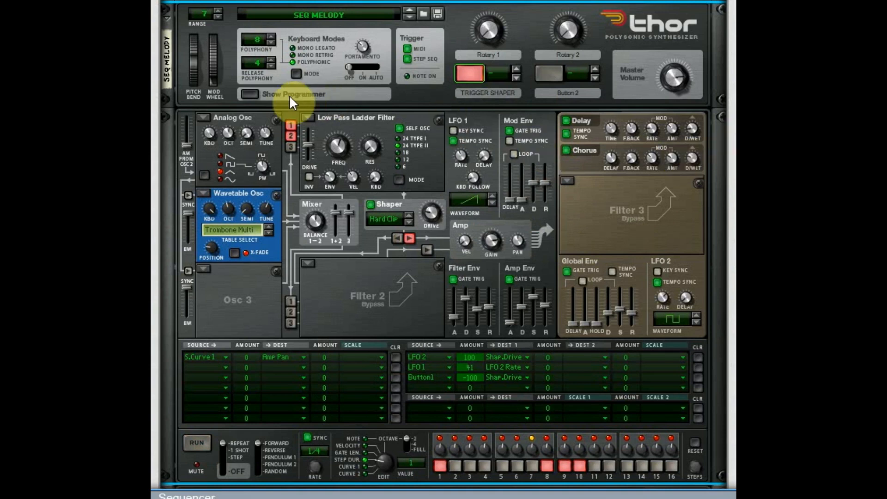
# Close the Seq Melody programmer and open the programmer of the Bass Seq Thor.
pyautogui.click(252, 93)
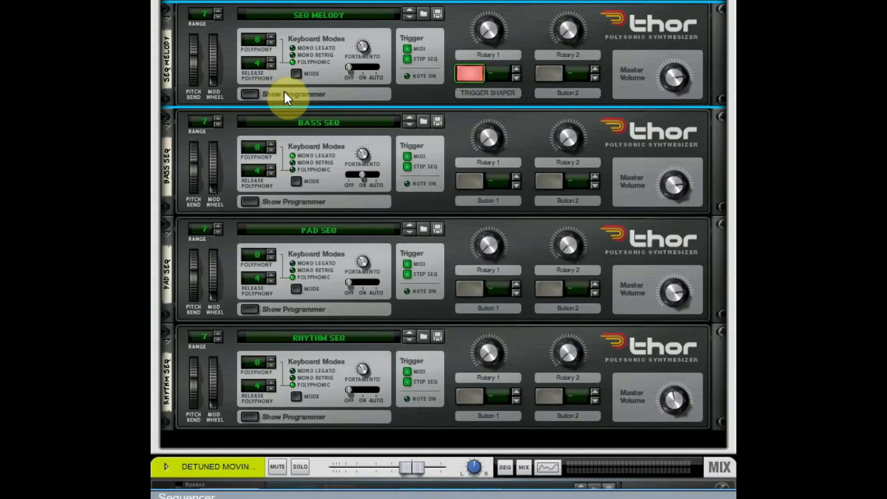
pyautogui.click(250, 202)
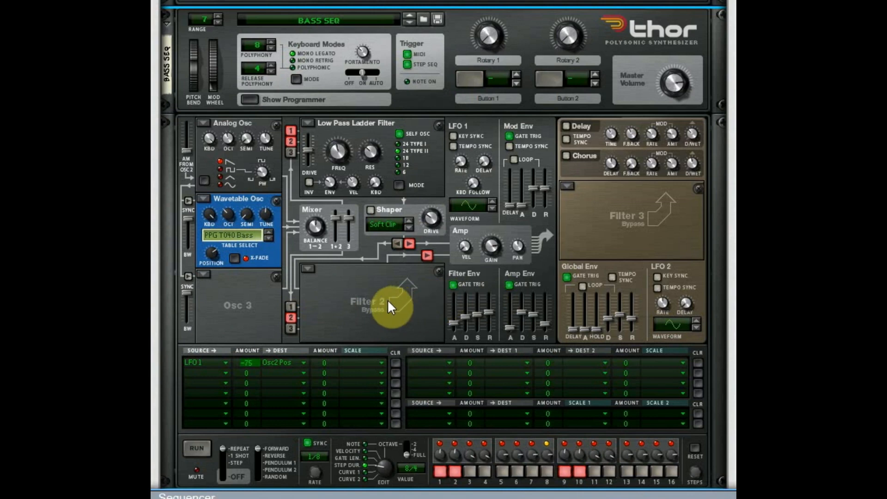
# Run the Bass Seq step sequencer, review its oscillator, routing and step settings while it plays, and stop it.
pyautogui.click(197, 448)
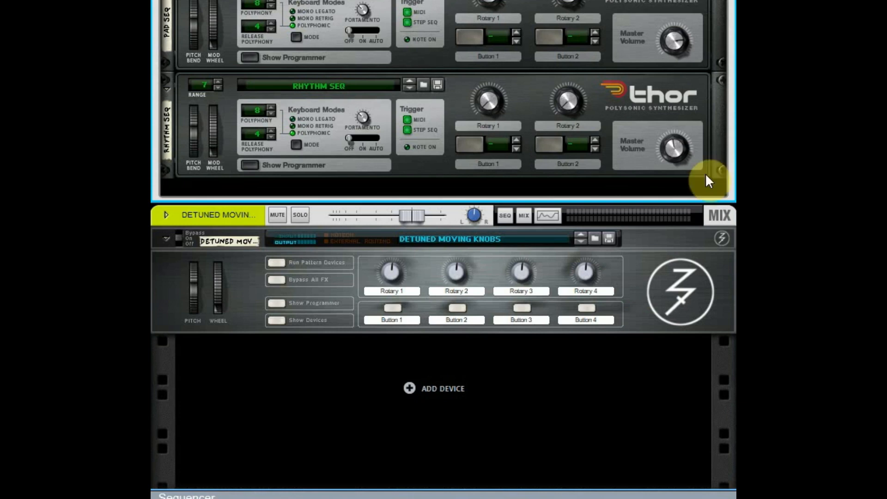
pyautogui.scroll(5, 568, 121)
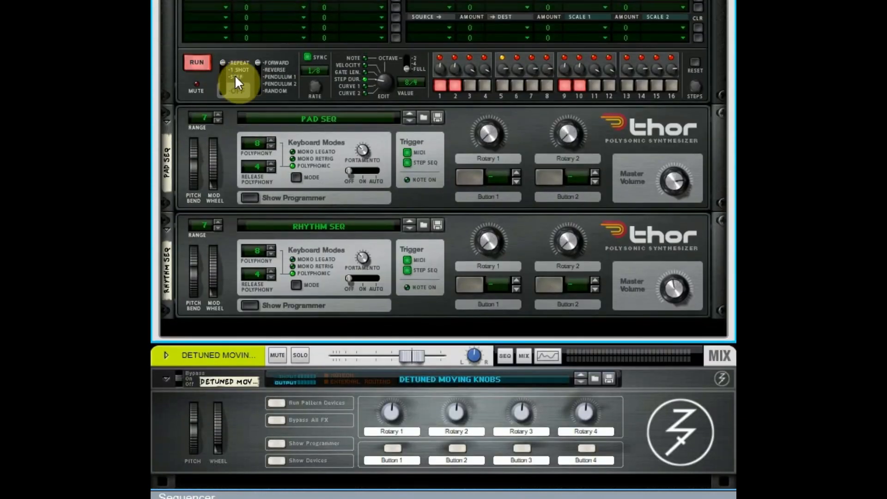
pyautogui.scroll(6, 235, 75)
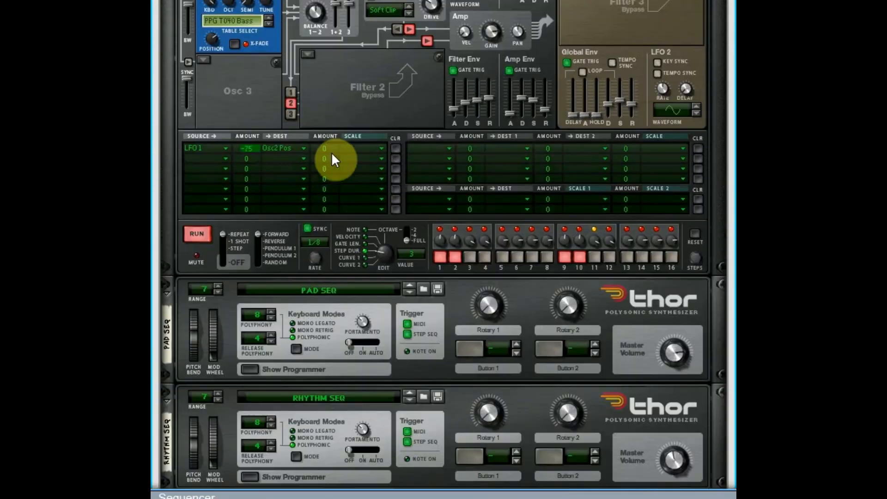
pyautogui.scroll(3, 335, 160)
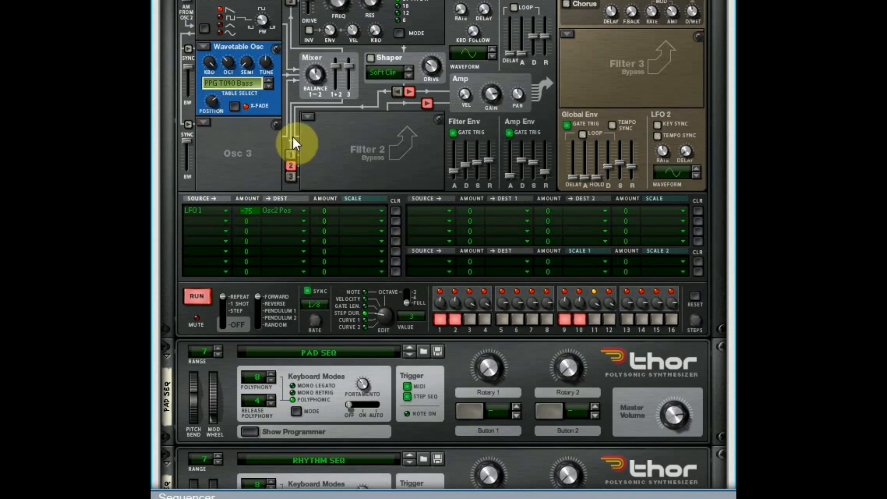
pyautogui.click(199, 296)
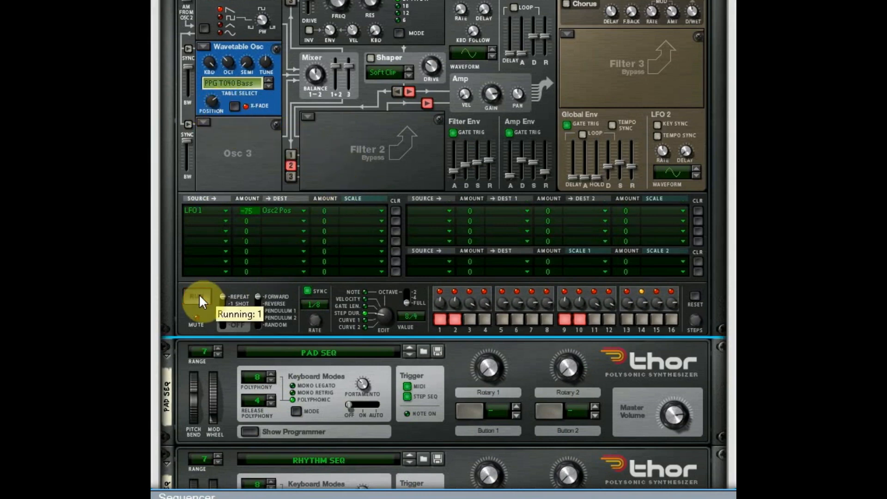
# Fold the Seq Melody and Bass Seq devices, leaving Pad Seq and Rhythm Seq unfolded in the rack.
pyautogui.scroll(-2, 450, 278)
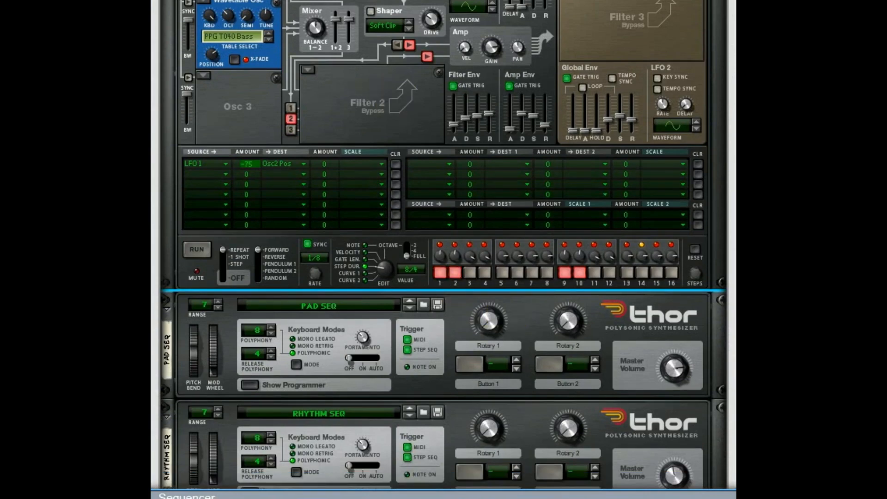
pyautogui.scroll(-10, 443, 249)
pyautogui.scroll(2, 443, 249)
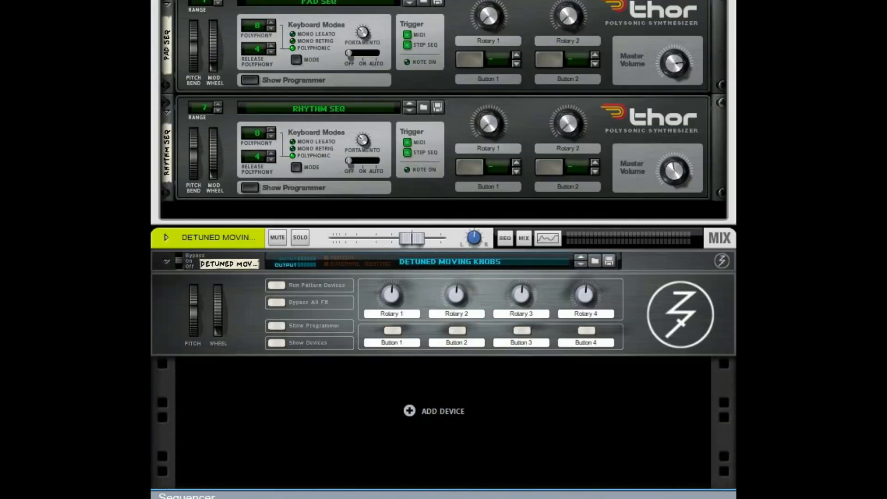
pyautogui.scroll(-2, 444, 250)
pyautogui.scroll(4, 444, 250)
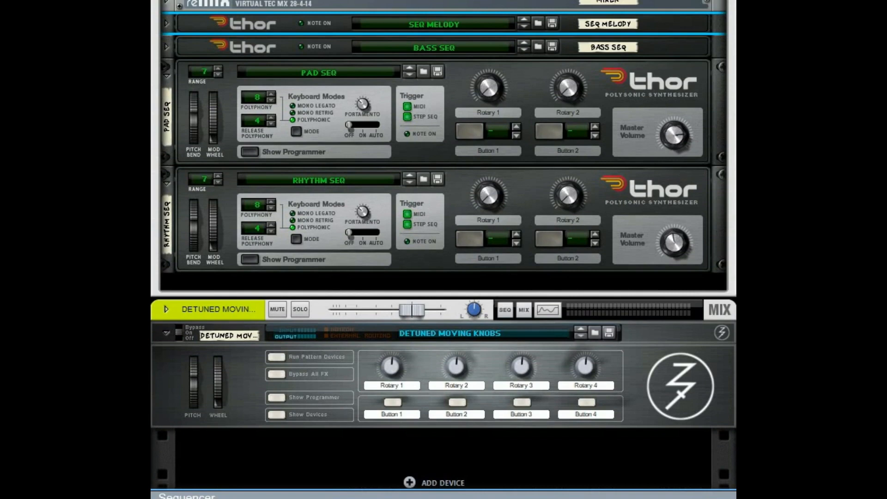
# Open the programmer of the Pad Seq Thor.
pyautogui.scroll(-2, 444, 249)
pyautogui.scroll(4, 444, 250)
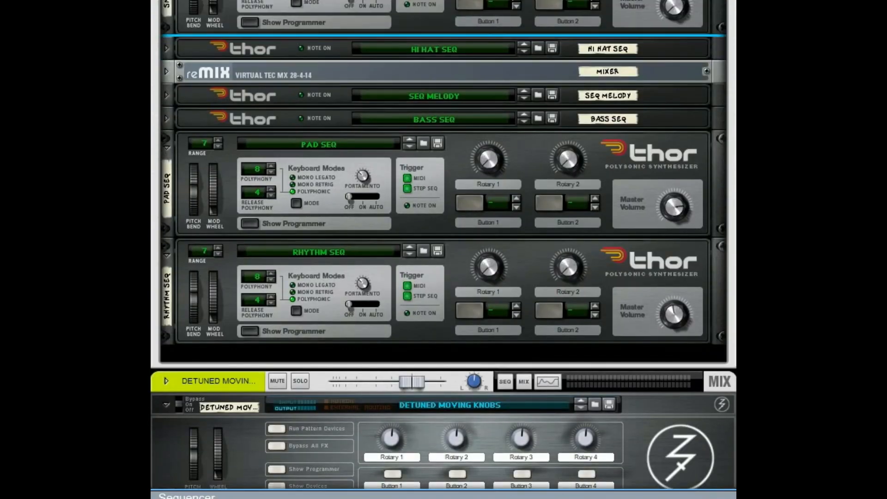
pyautogui.scroll(-4, 443, 250)
pyautogui.scroll(2, 444, 250)
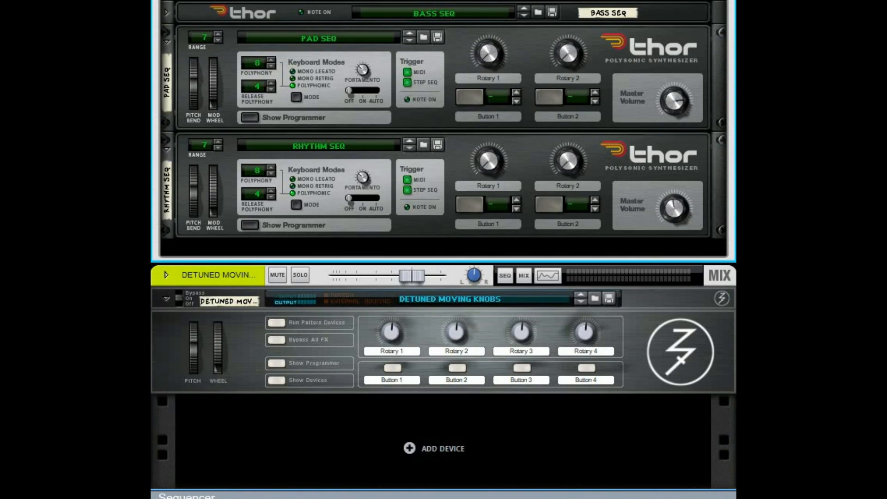
pyautogui.click(253, 117)
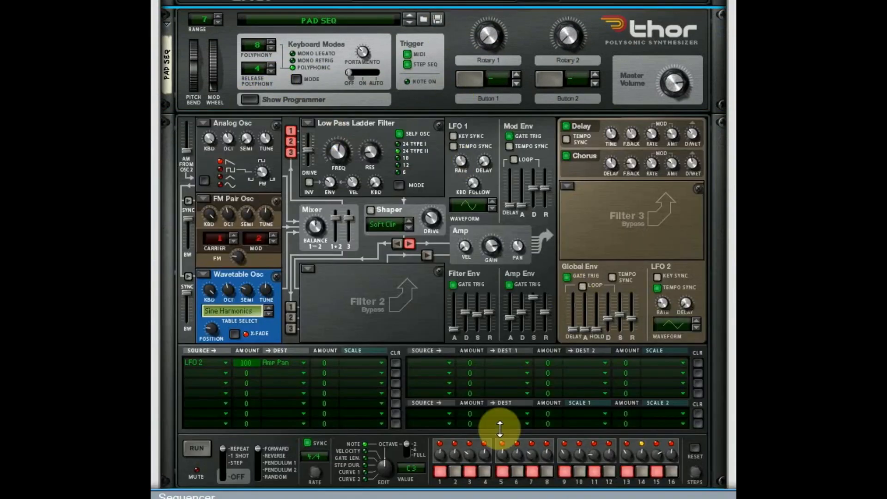
# Run the Pad Seq step sequencer and examine its steps and the octave and semitone settings of its three oscillators.
pyautogui.click(196, 448)
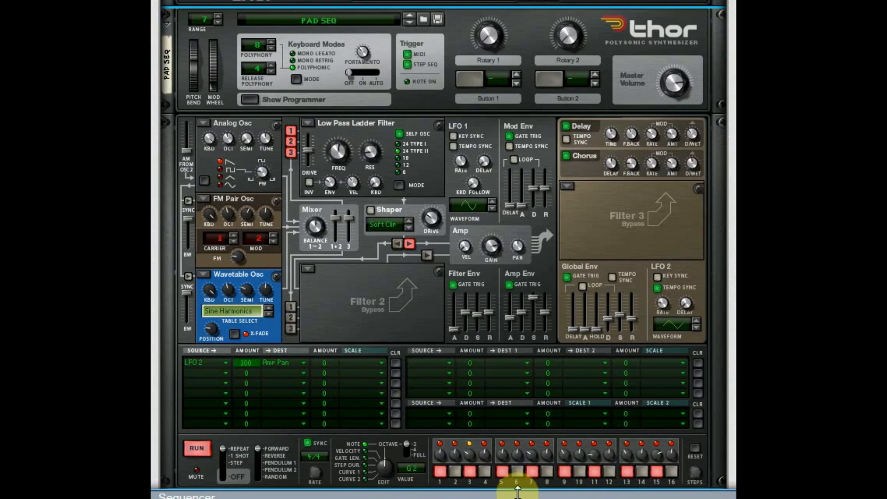
pyautogui.click(531, 471)
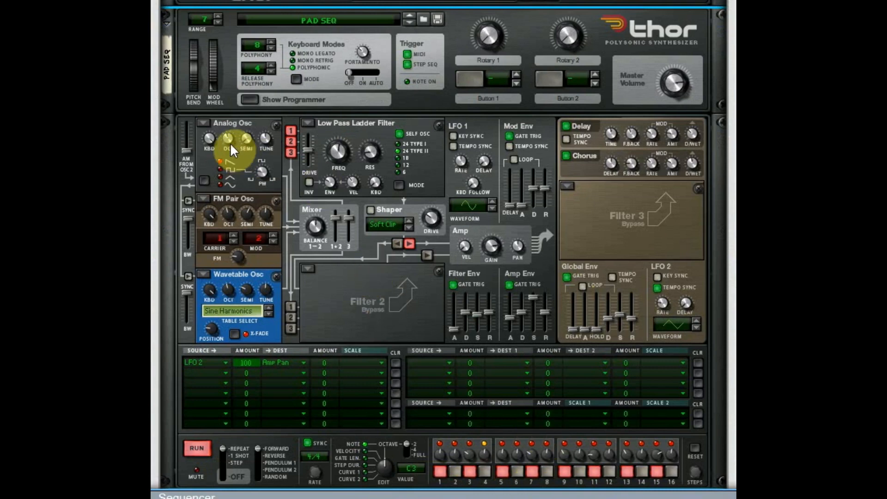
pyautogui.moveTo(226, 137)
pyautogui.mouseDown()
pyautogui.moveTo(230, 276)
pyautogui.moveTo(238, 169)
pyautogui.moveTo(223, 135)
pyautogui.mouseUp()
pyautogui.moveTo(224, 136)
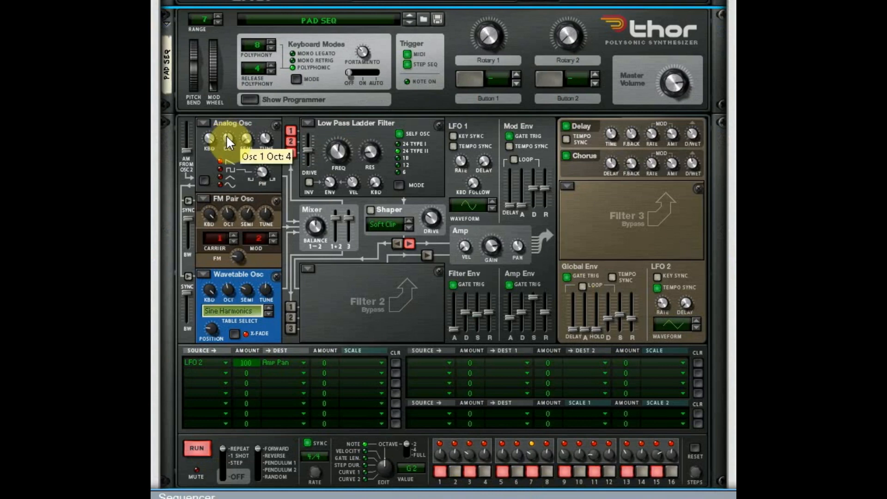
pyautogui.moveTo(228, 214)
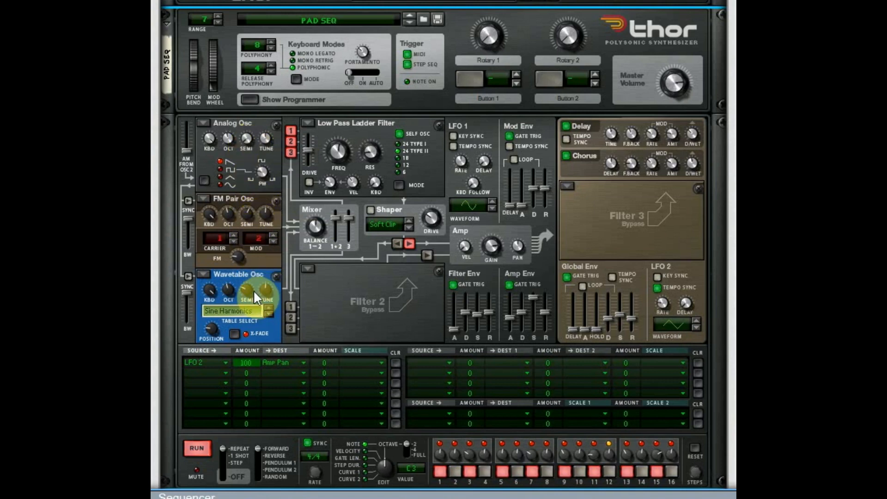
pyautogui.moveTo(248, 289)
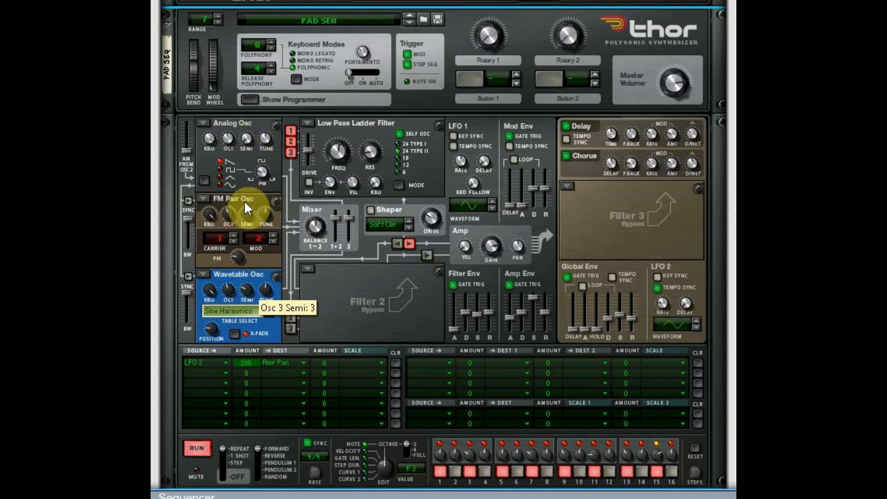
pyautogui.moveTo(229, 153)
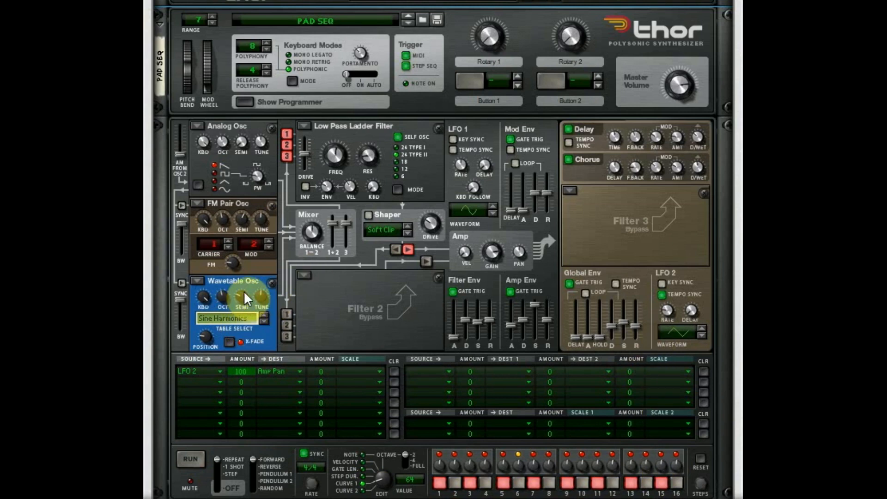
pyautogui.moveTo(244, 294)
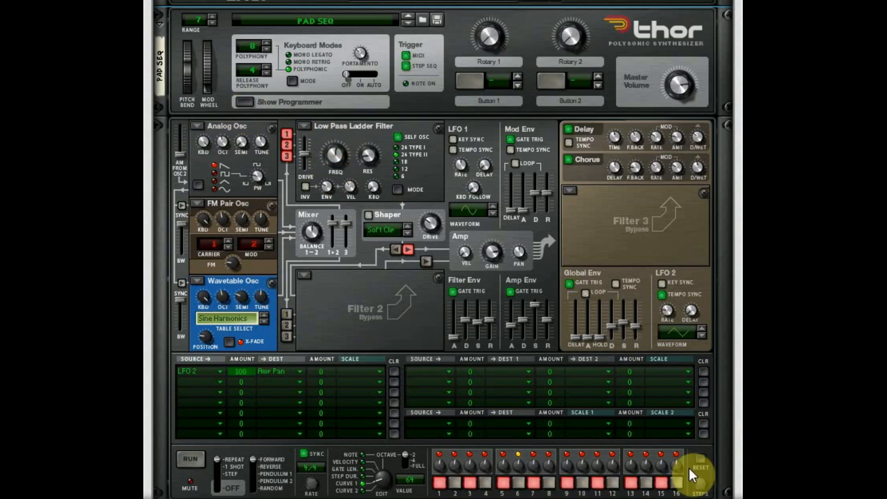
# Close the Pad Seq programmer, and show the Thor 1 programmer inside the Detuned Moving Knobs Combinator.
pyautogui.click(241, 103)
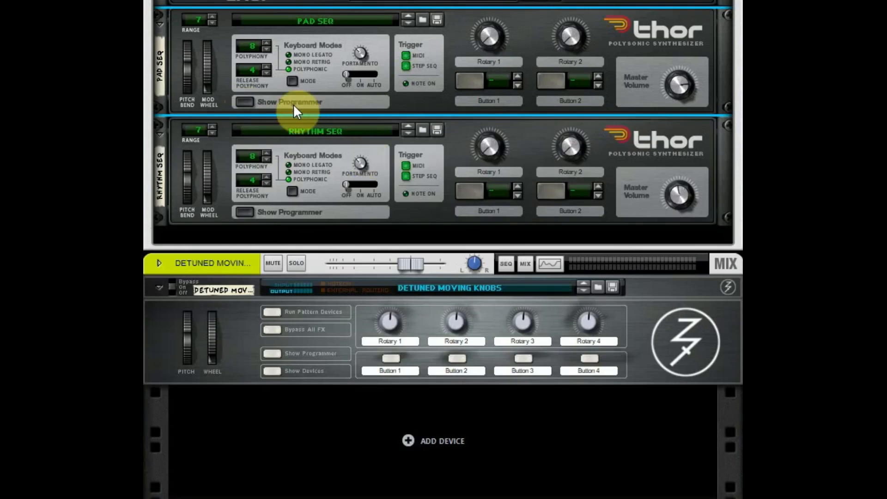
pyautogui.click(160, 24)
pyautogui.click(259, 102)
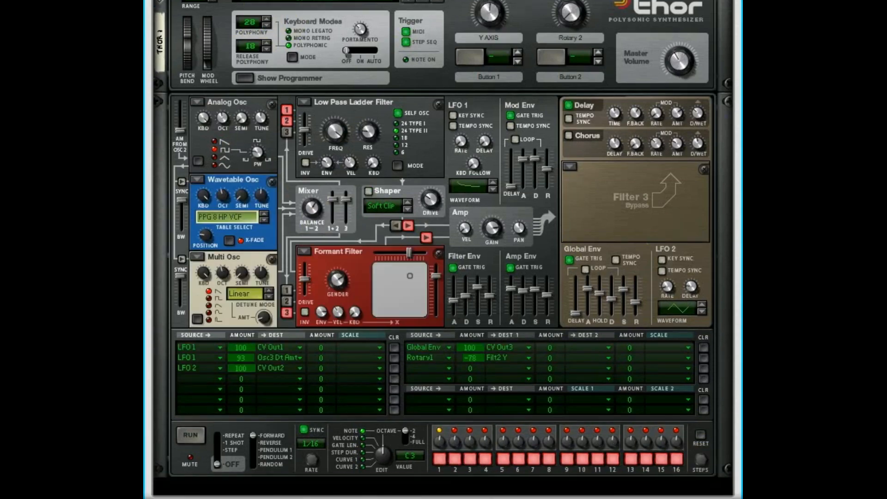
pyautogui.scroll(4, 443, 250)
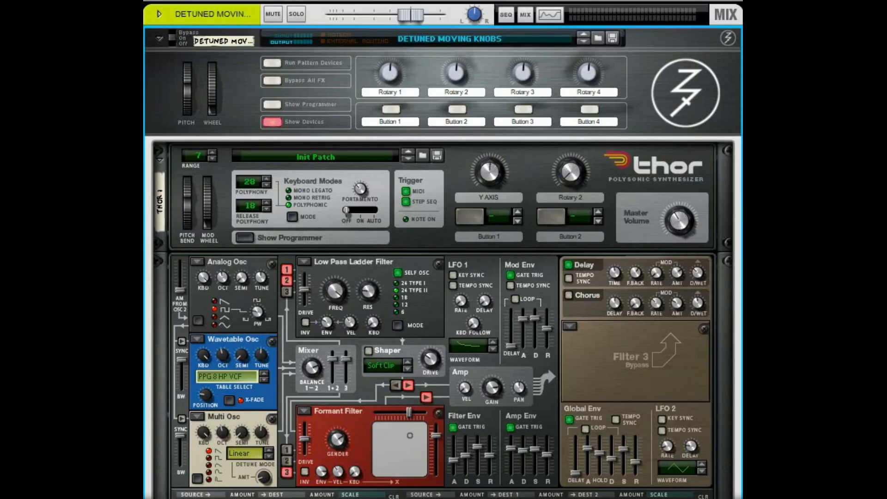
pyautogui.scroll(7, 443, 250)
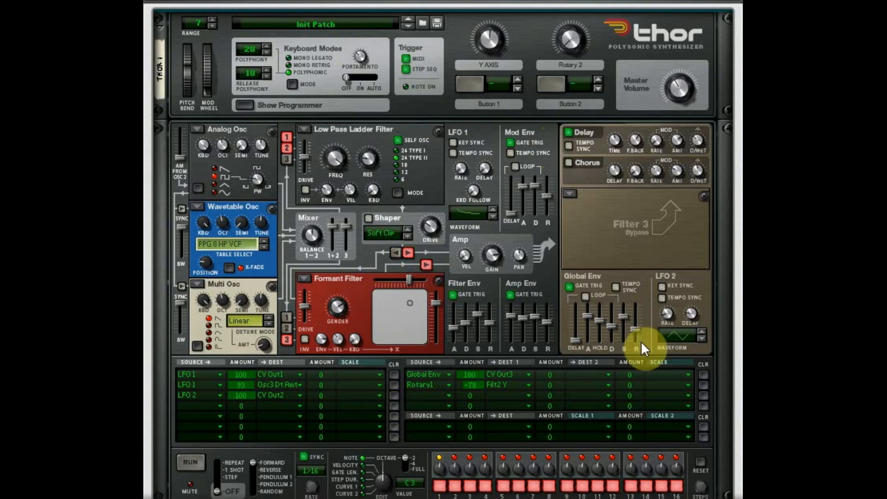
# Close and reopen Thor 1's programmer, and show the programmer of the Detuned Moving Knobs Combinator.
pyautogui.click(243, 106)
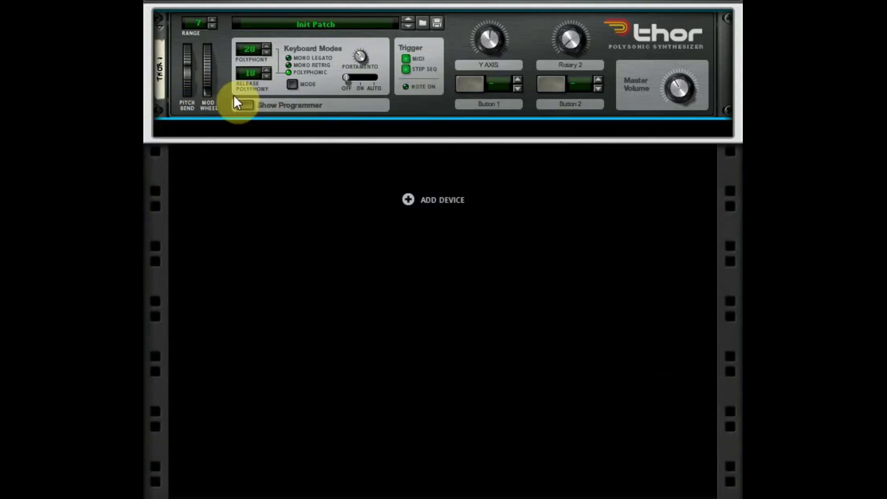
pyautogui.click(242, 104)
pyautogui.click(274, 71)
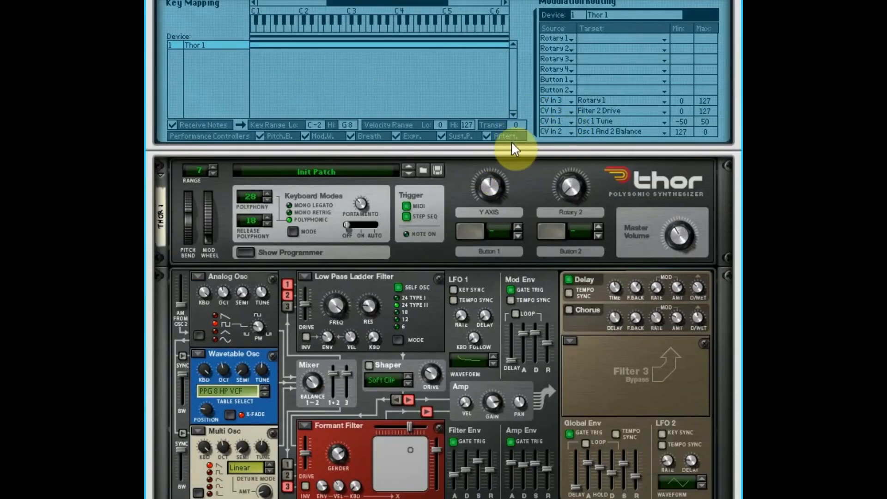
# Compare Thor 1's rear CV cabling into the Combinator's programmer inputs with the front modulation routing and the controls it targets.
pyautogui.press('Tab')
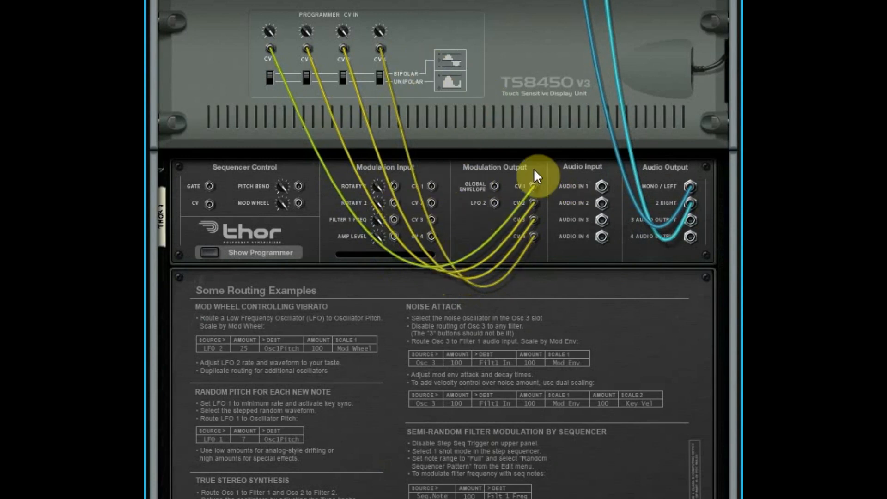
pyautogui.press('Tab')
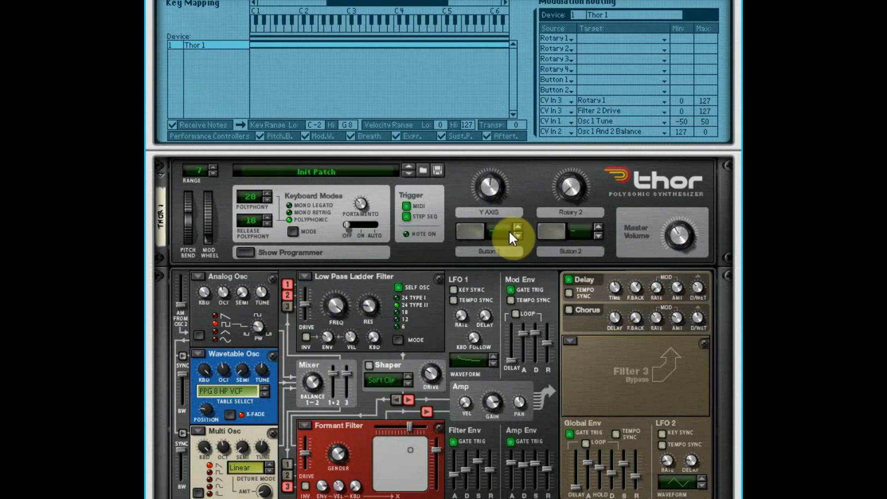
pyautogui.press('Tab')
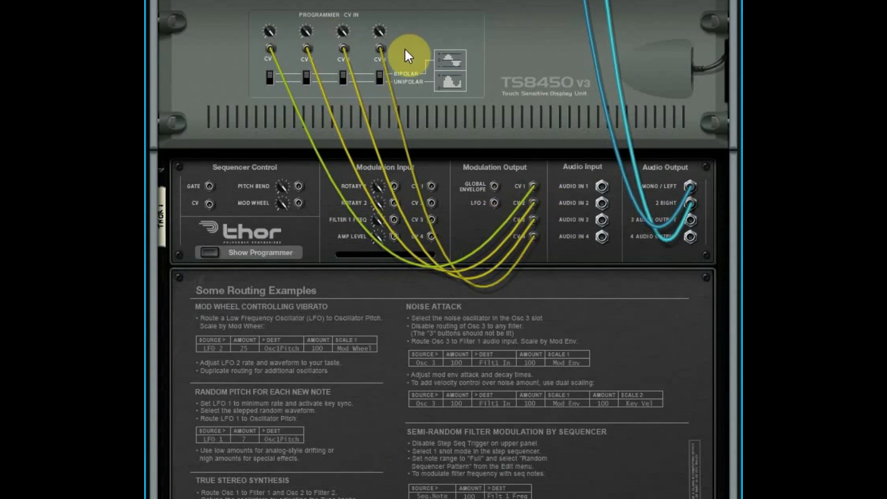
pyautogui.press('Tab')
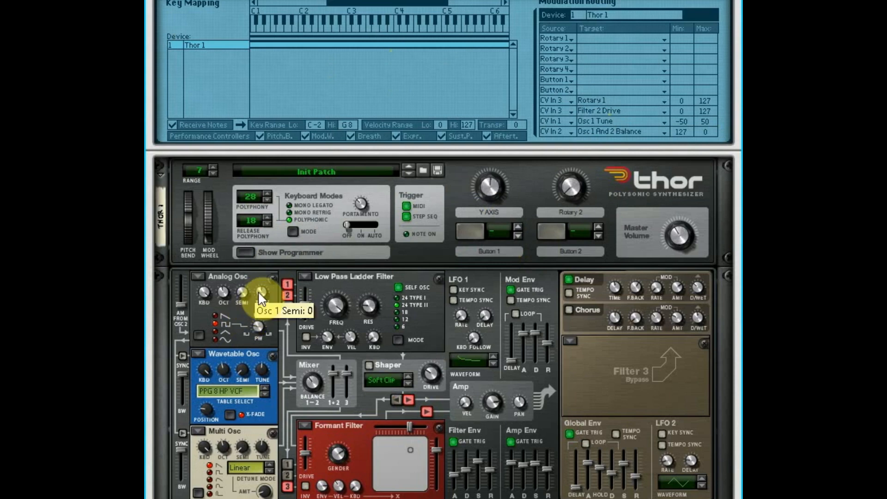
pyautogui.moveTo(258, 292)
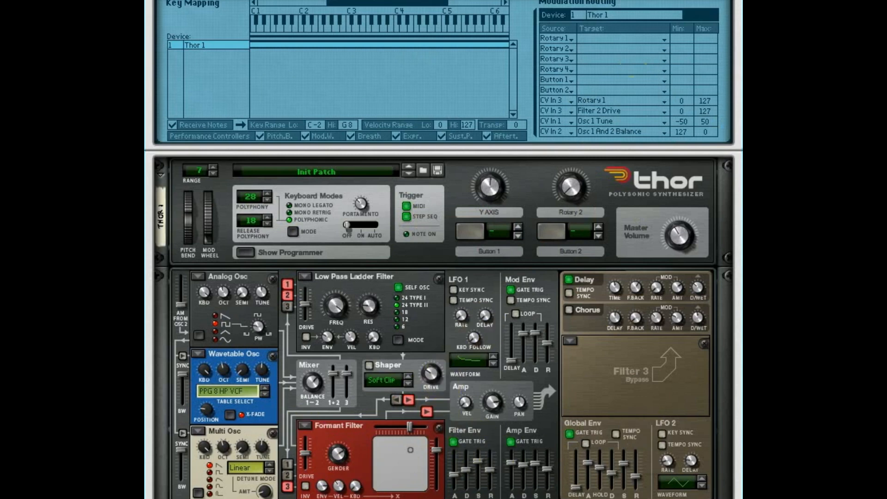
pyautogui.scroll(-1, 444, 250)
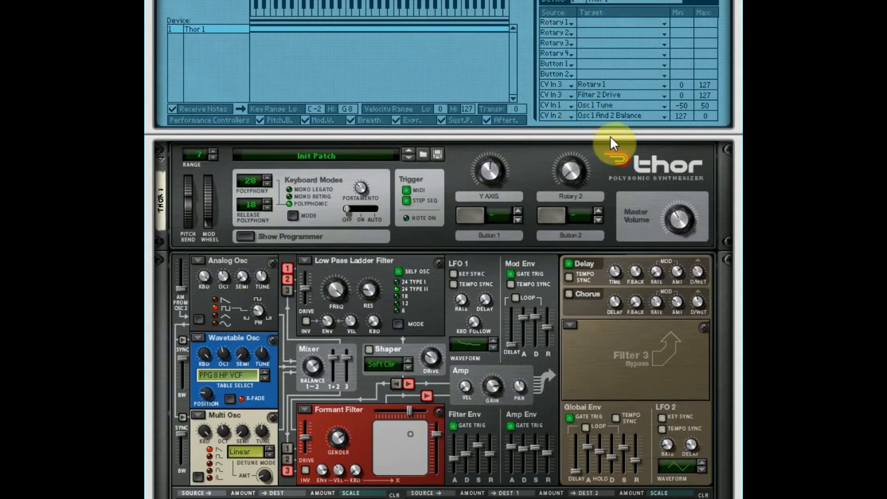
pyautogui.moveTo(498, 174)
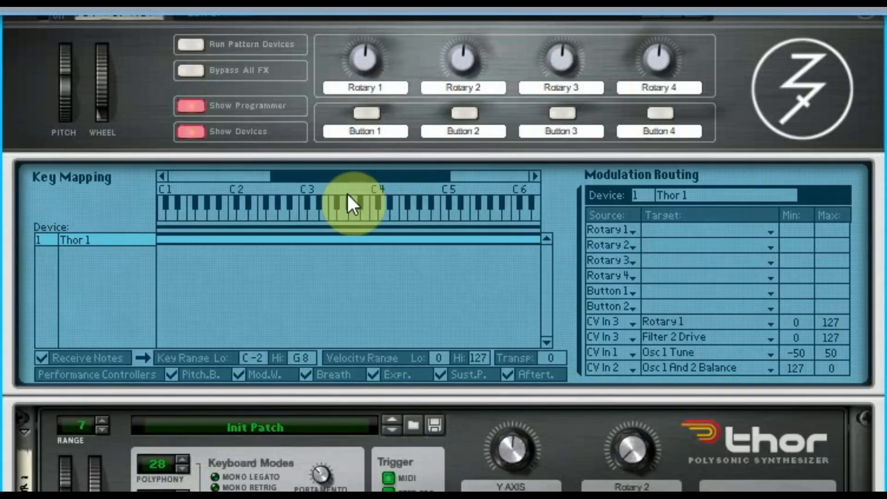
# Hide the Combinator's devices and programmer, and close the programmers of the Vocal Trigger, Arpeggio and Slave Arpeggio Thors.
pyautogui.click(212, 132)
pyautogui.click(201, 108)
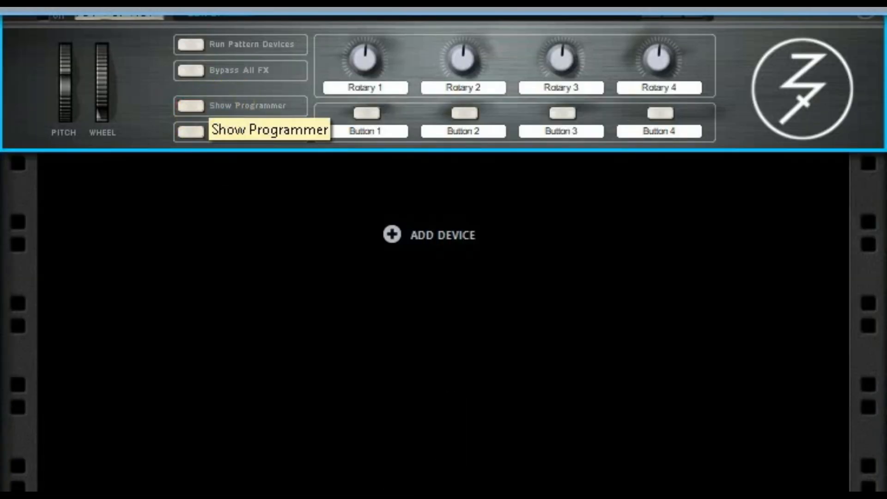
pyautogui.scroll(5, 443, 253)
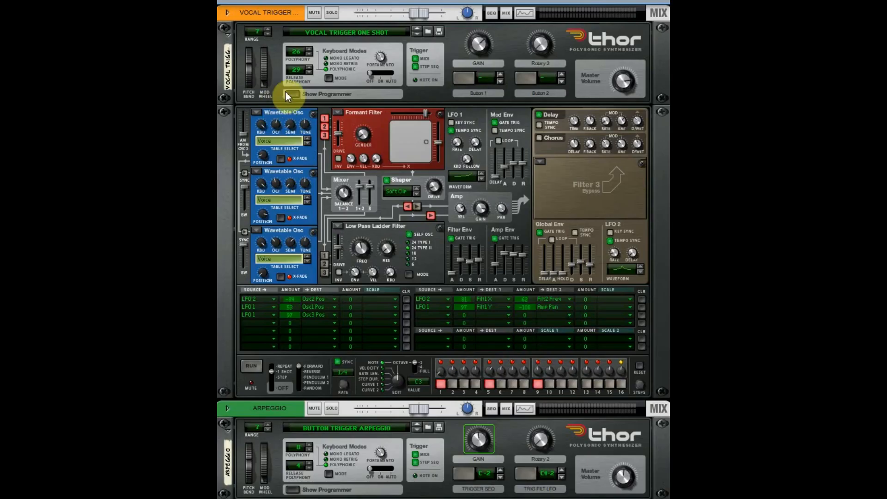
pyautogui.click(287, 93)
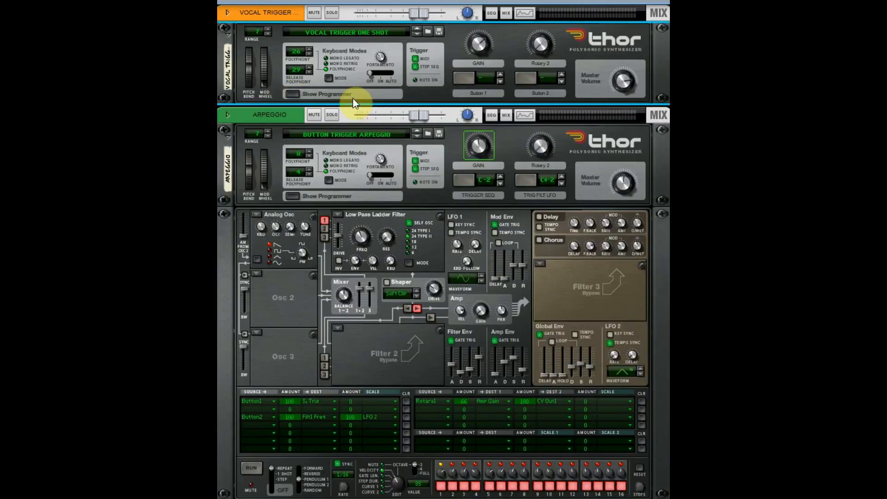
pyautogui.click(295, 196)
pyautogui.click(290, 298)
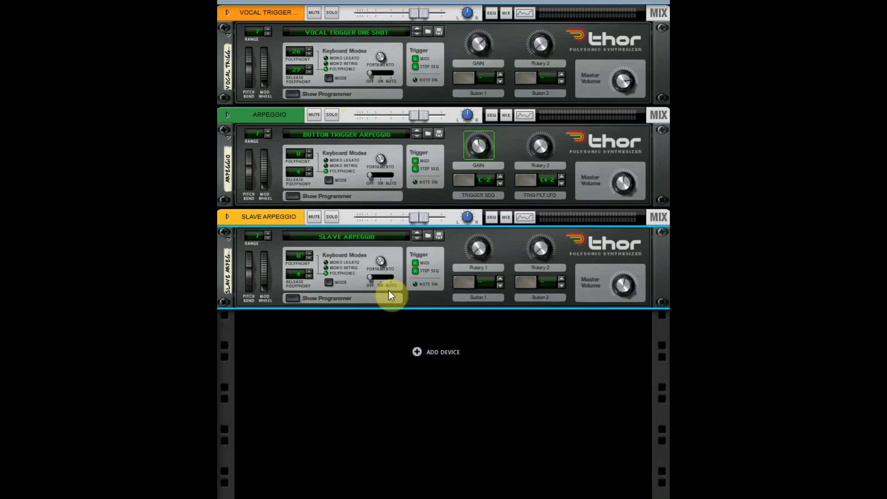
# Open the Arpeggio Thor's programmer, and start and stop its sequence with the Trigger Seq button.
pyautogui.click(291, 196)
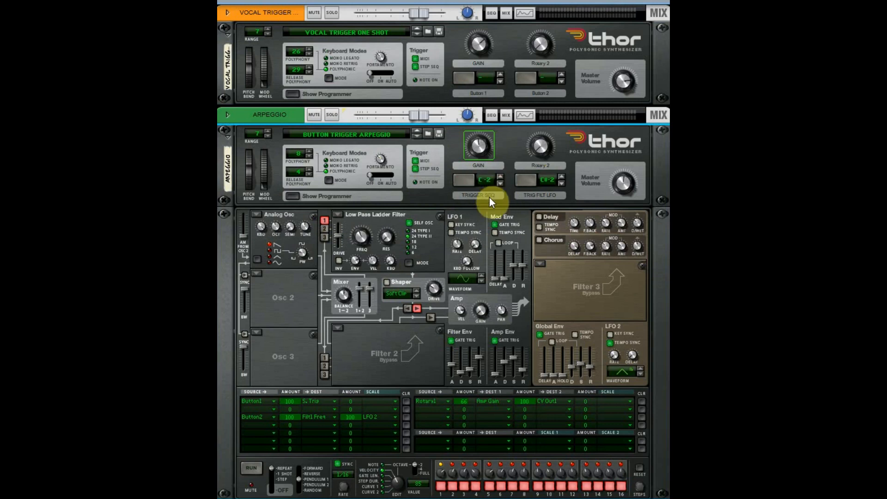
pyautogui.click(462, 179)
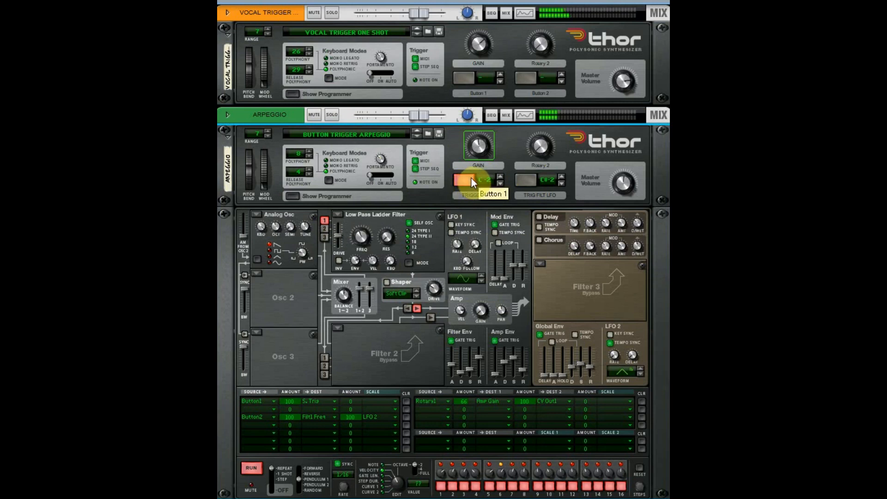
pyautogui.click(468, 179)
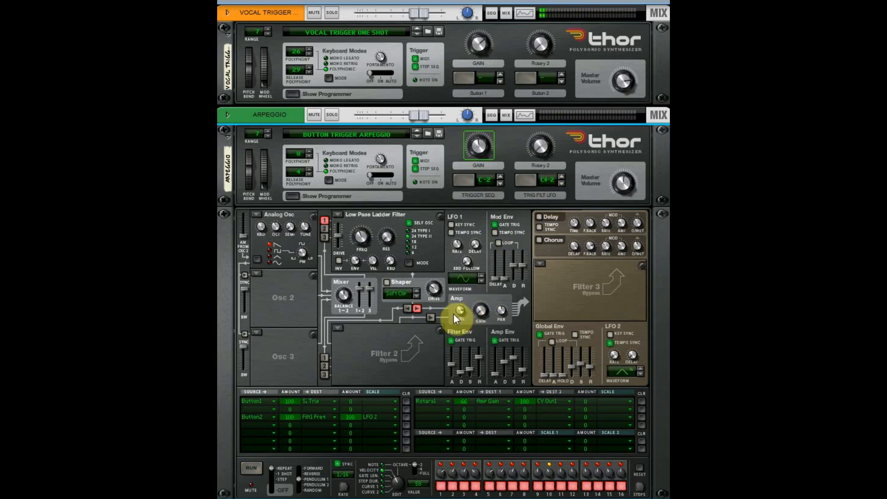
# Run the arpeggio with the Trigger Seq and Trig Filt LFO buttons enabled, and stop its step sequencer.
pyautogui.click(475, 191)
pyautogui.click(531, 181)
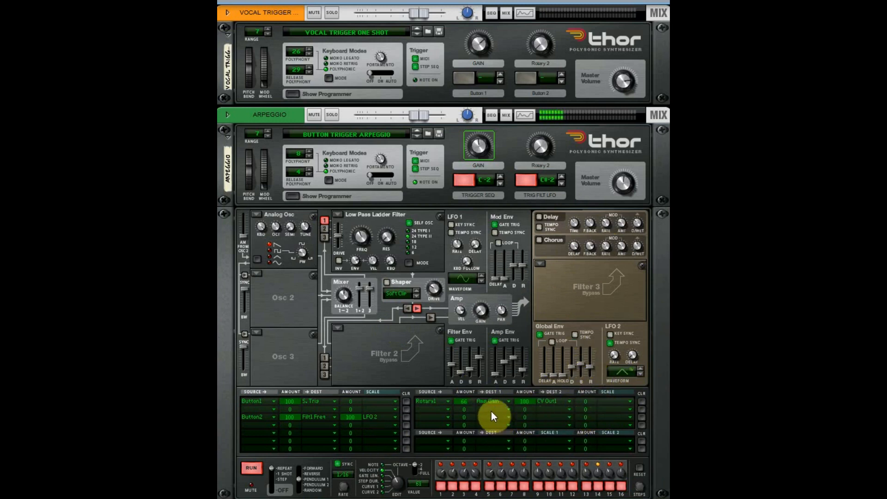
pyautogui.click(251, 468)
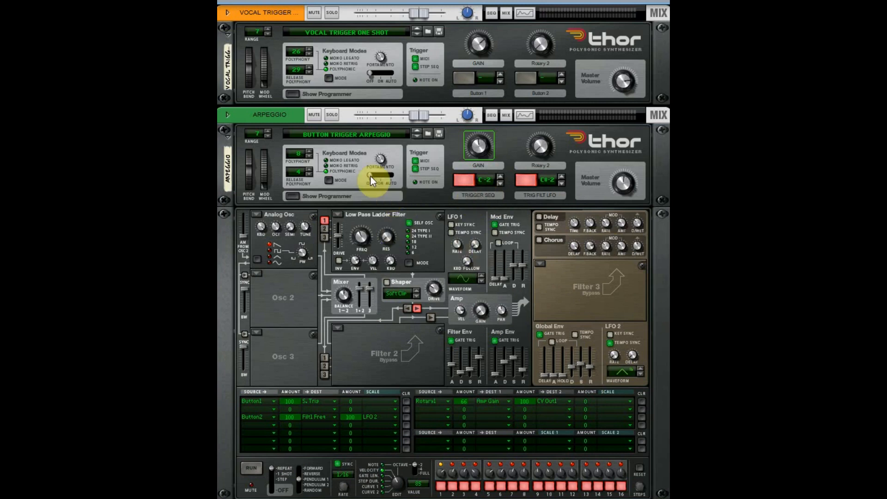
# Switch off the Arpeggio's Trig Filt LFO and Trigger Seq buttons, and open the Vocal Trigger Thor's programmer.
pyautogui.click(523, 181)
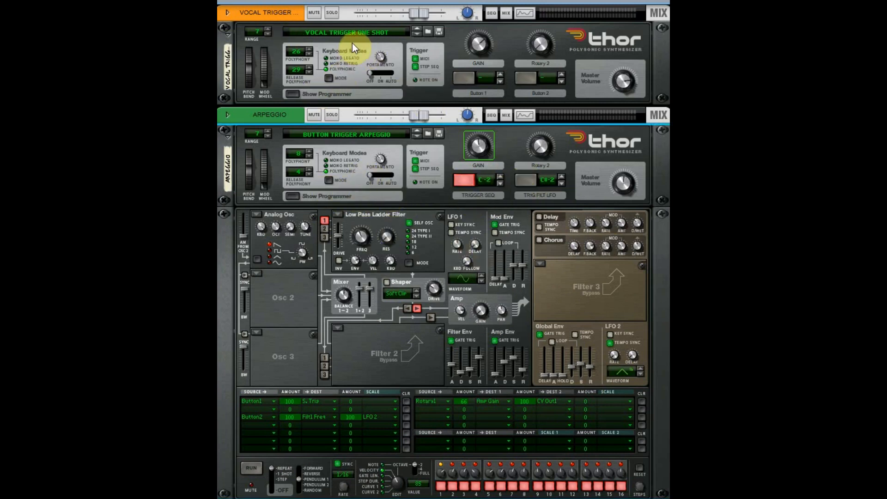
pyautogui.click(295, 94)
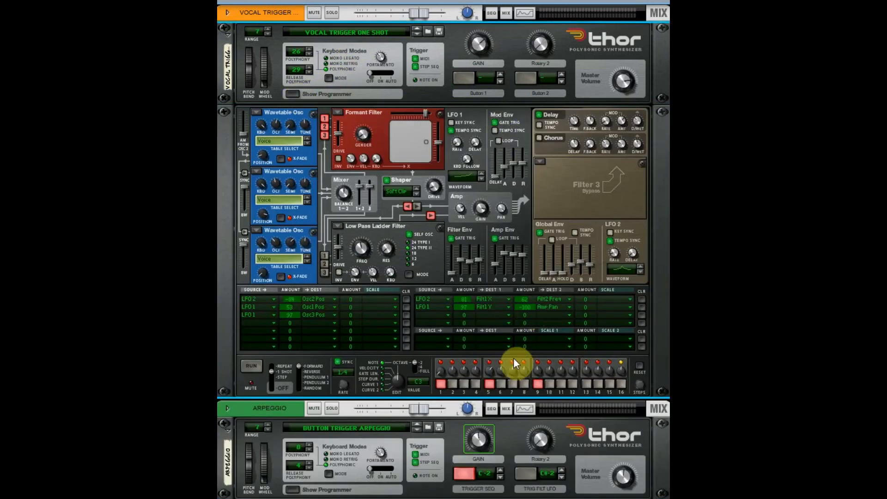
pyautogui.click(466, 473)
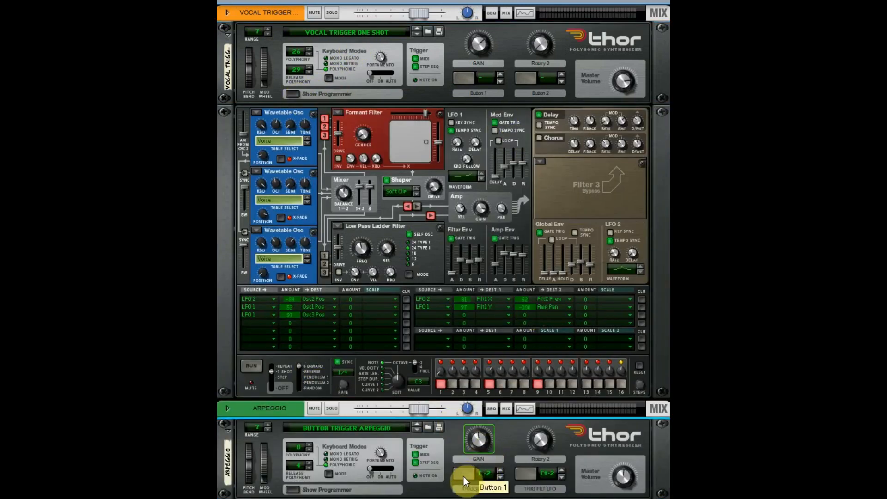
# Start the arpeggio and the Vocal Trigger one-shot together with the Arpeggio's Trigger Seq button, and stop both sequencers.
pyautogui.click(463, 475)
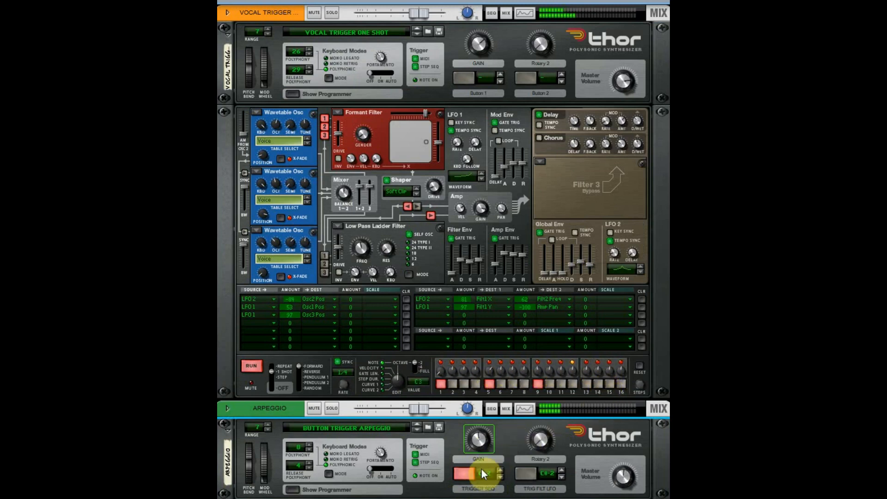
pyautogui.click(469, 476)
pyautogui.click(258, 368)
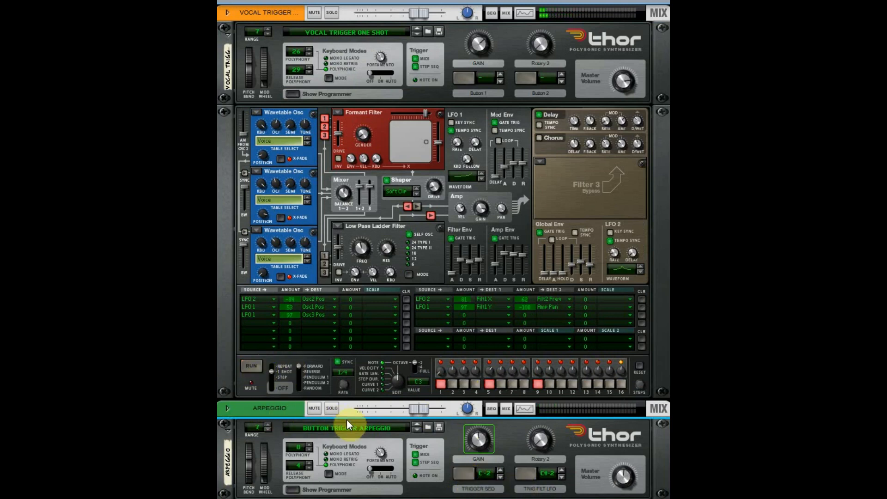
# Trace the rear cable linking the Arpeggio's Start of Seq. Out to the Vocal Trigger Thor's step sequencer Gate In (Trig).
pyautogui.press('Tab')
pyautogui.scroll(-3, 564, 350)
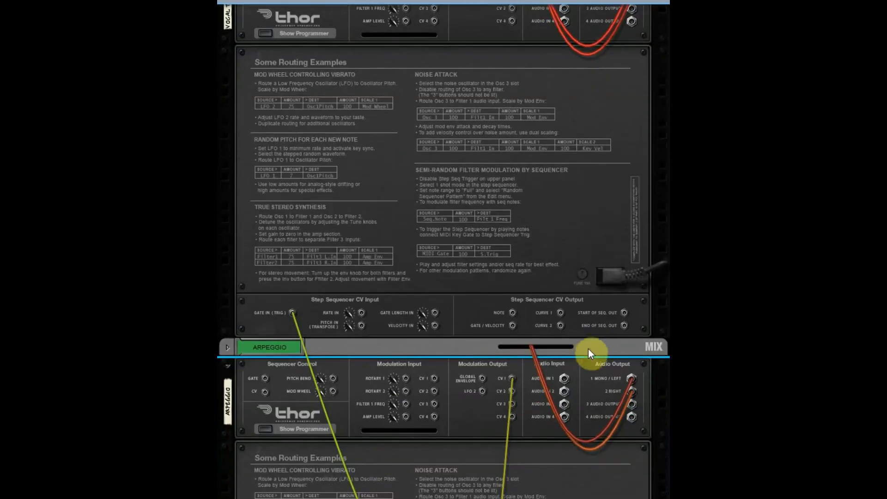
pyautogui.scroll(-8, 554, 355)
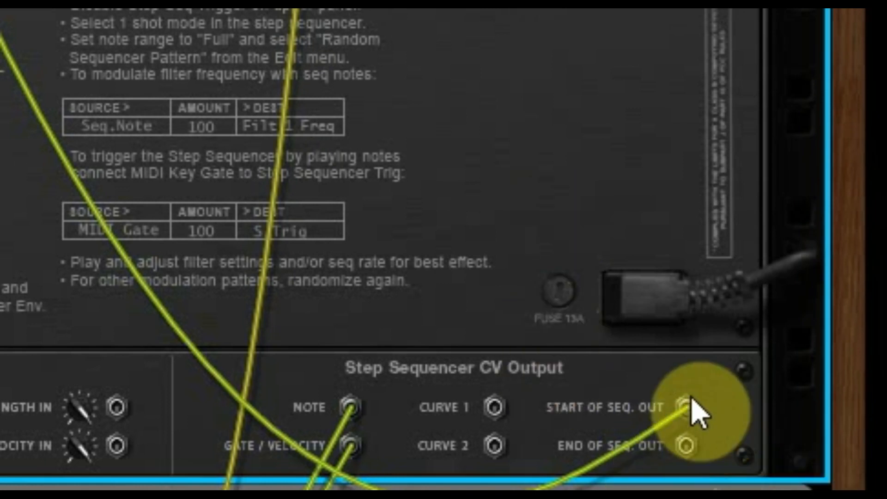
pyautogui.scroll(10, 594, 356)
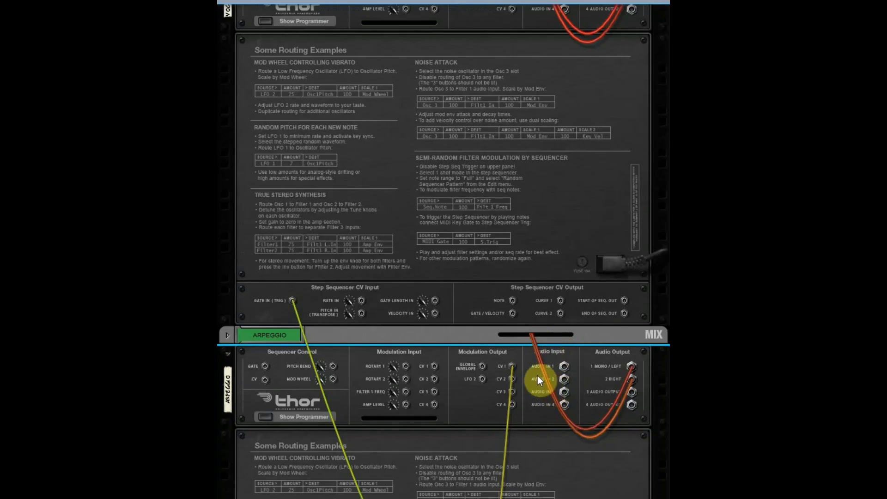
pyautogui.press('Tab')
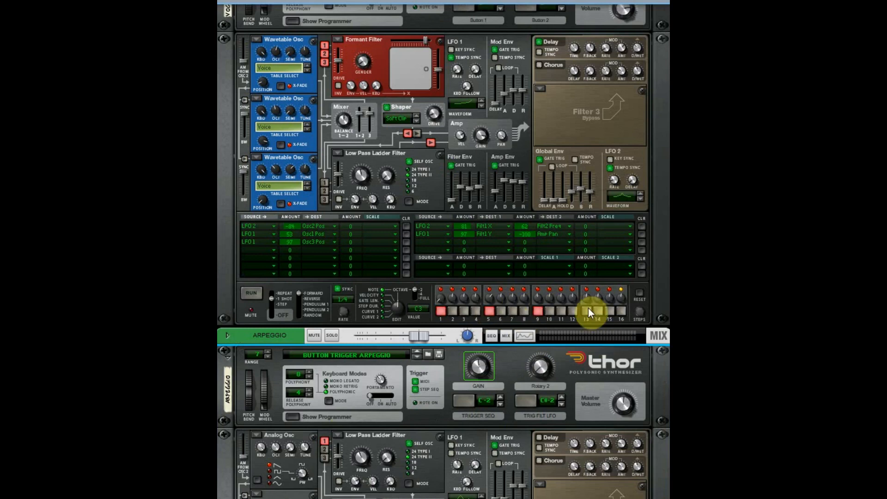
# Run and stop the Vocal Trigger's step sequencer, and set the Arpeggio sequencer's edit mode to Note.
pyautogui.scroll(2, 478, 445)
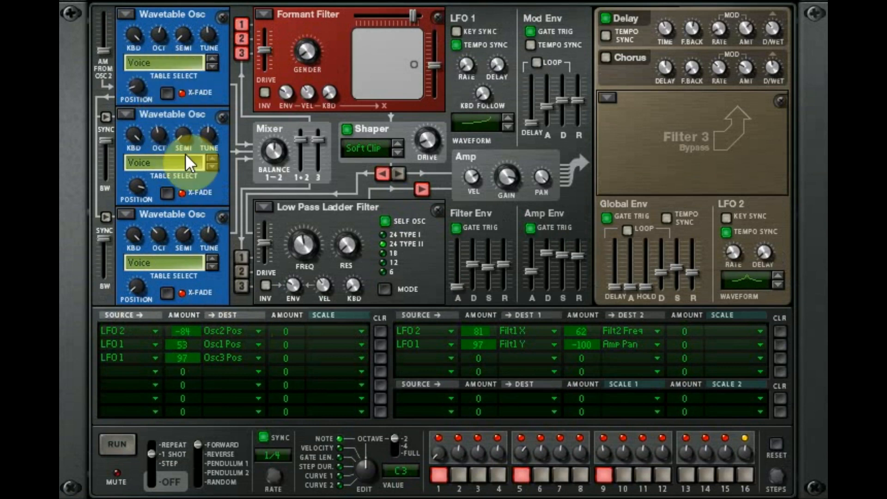
pyautogui.click(117, 444)
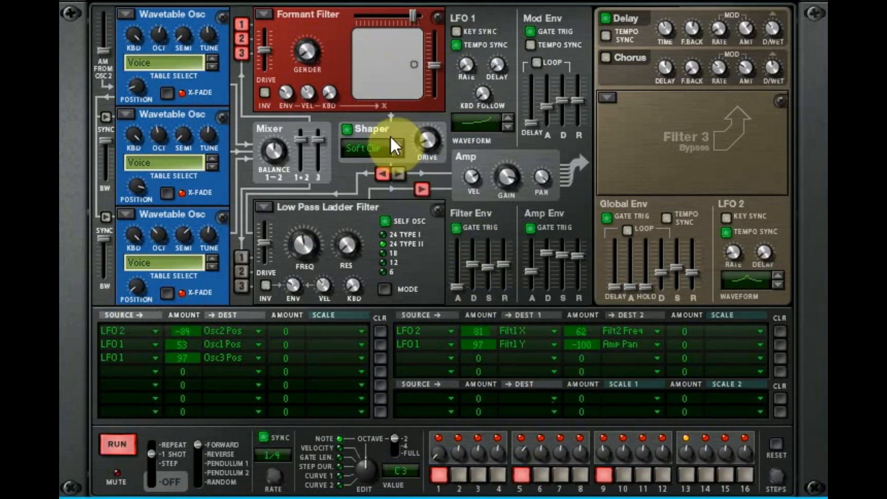
pyautogui.click(118, 443)
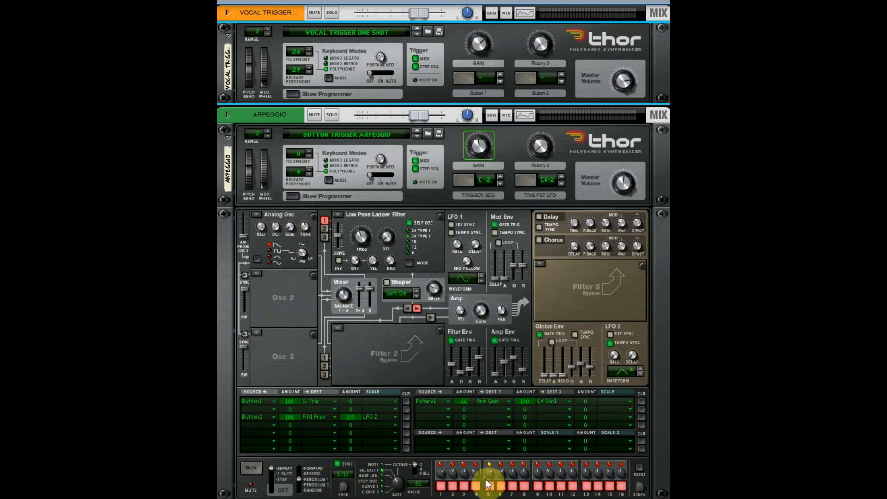
pyautogui.moveTo(397, 483)
pyautogui.mouseDown()
pyautogui.moveTo(396, 498)
pyautogui.moveTo(397, 475)
pyautogui.mouseUp()
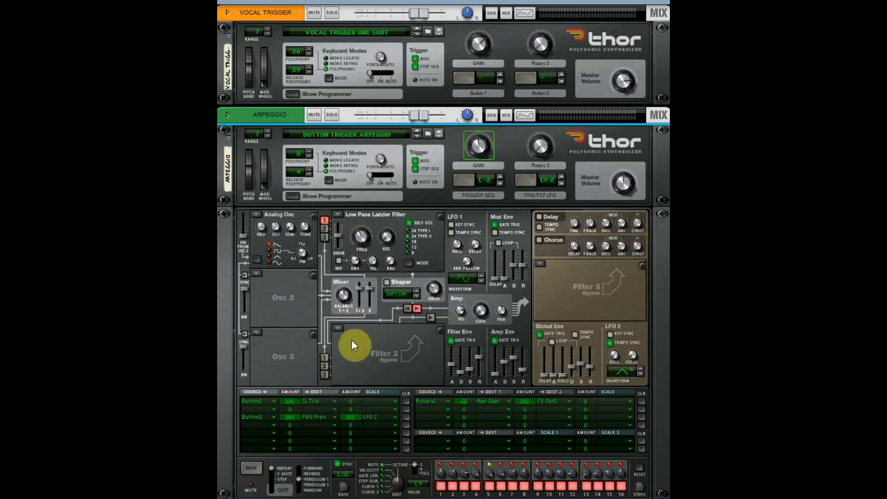
# Trace the rear cables from the Arpeggio's Note, Gate/Velocity and CV 1 outputs to the Slave Arpeggio's CV, Gate and CV 1 inputs.
pyautogui.press('Tab')
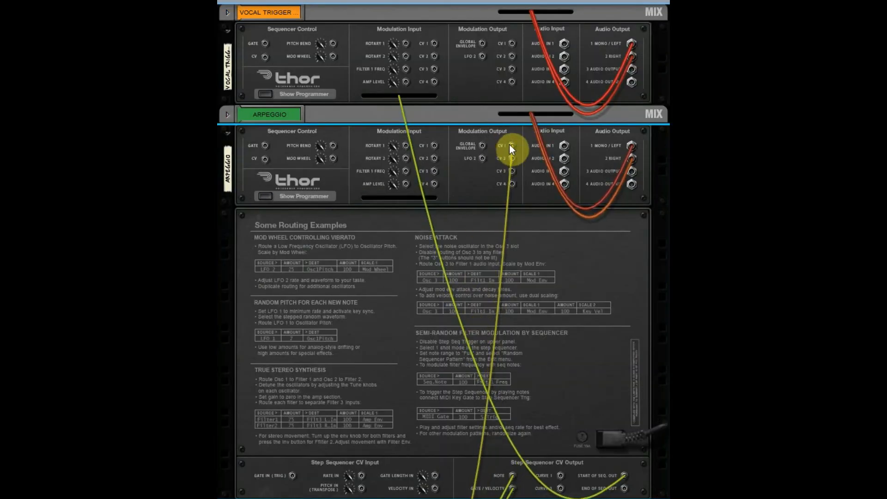
pyautogui.scroll(-5, 470, 392)
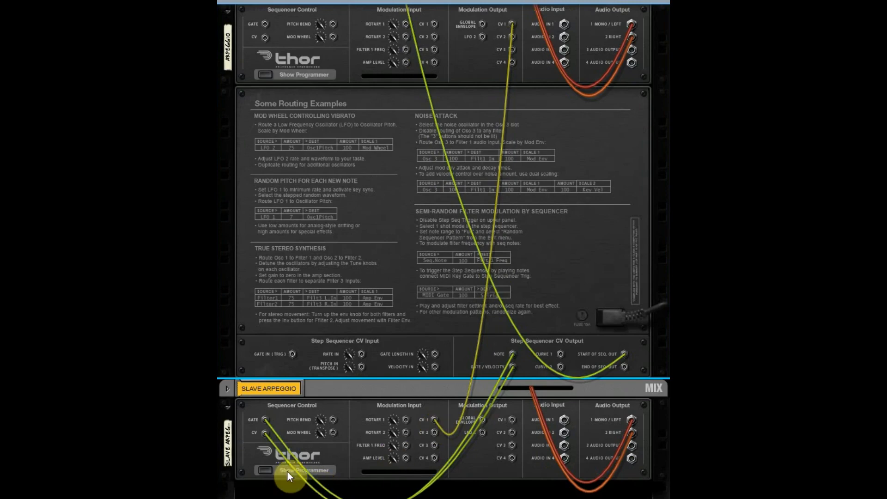
pyautogui.scroll(-8, 451, 399)
pyautogui.scroll(4, 519, 277)
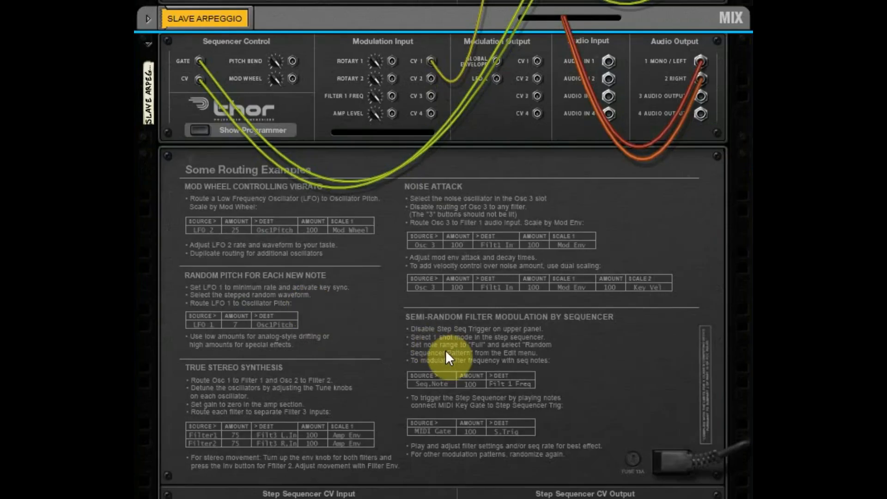
pyautogui.scroll(-1, 446, 350)
pyautogui.press('Tab')
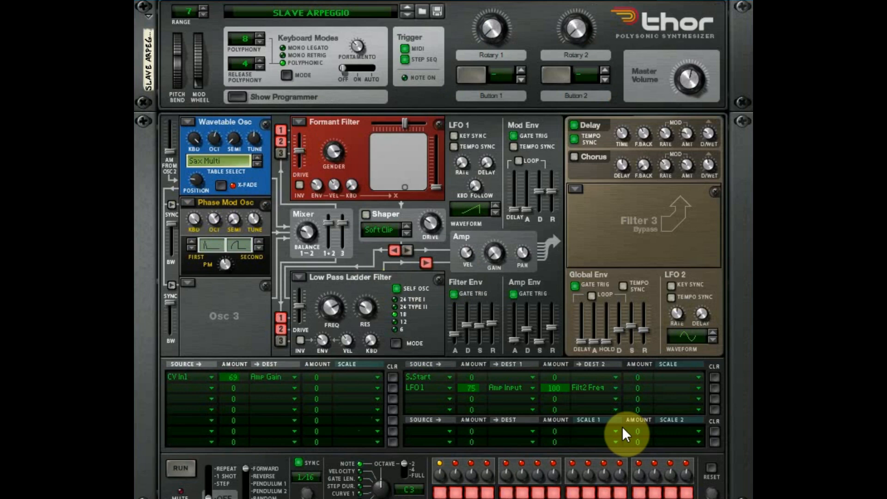
# Compare the Arpeggio's Rotary 1 to CV Out1 routing with the Slave Arpeggio's CV In1 to Amp Gain routing.
pyautogui.scroll(6, 529, 128)
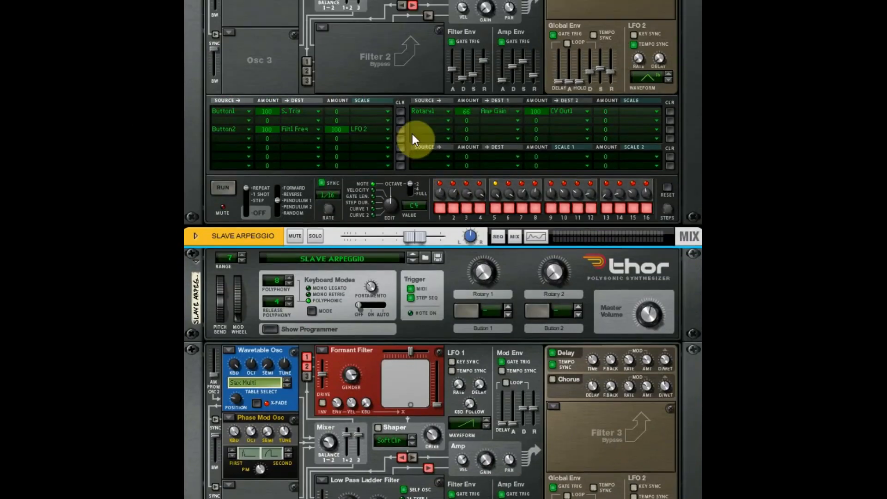
pyautogui.scroll(-3, 542, 336)
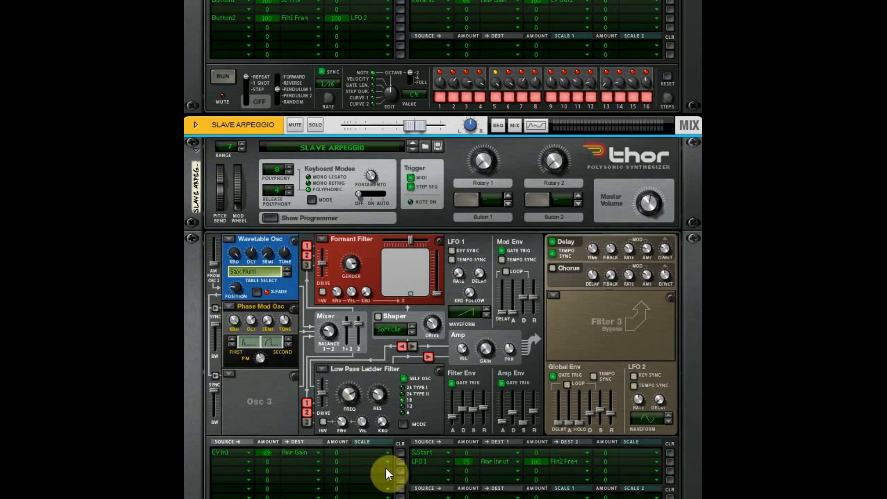
pyautogui.scroll(1, 471, 398)
# Check the cable in the Slave Arpeggio's rear CV 1 modulation input against its front-panel CV In1 routing.
pyautogui.press('Tab')
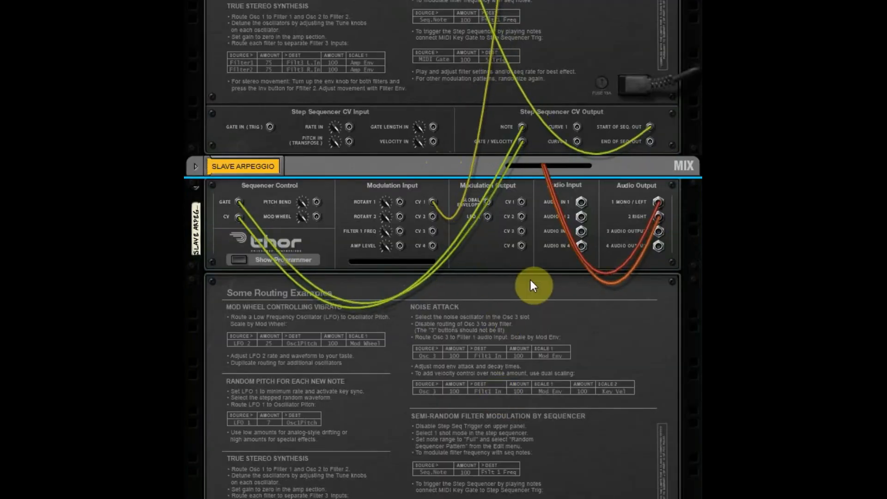
pyautogui.scroll(1, 522, 277)
pyautogui.scroll(-3, 453, 273)
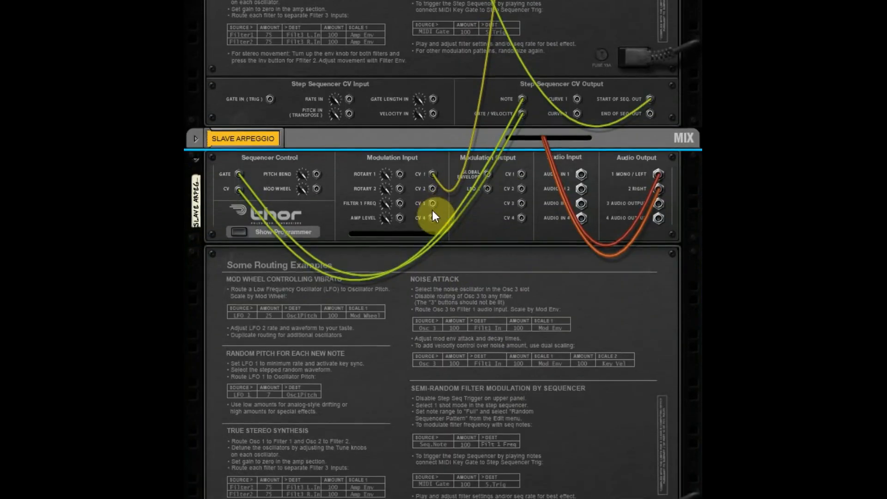
pyautogui.press('Tab')
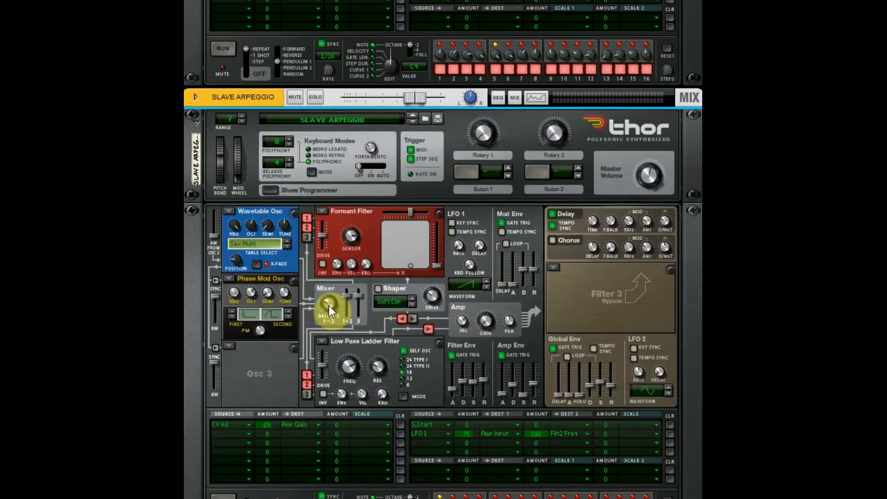
pyautogui.press('Tab')
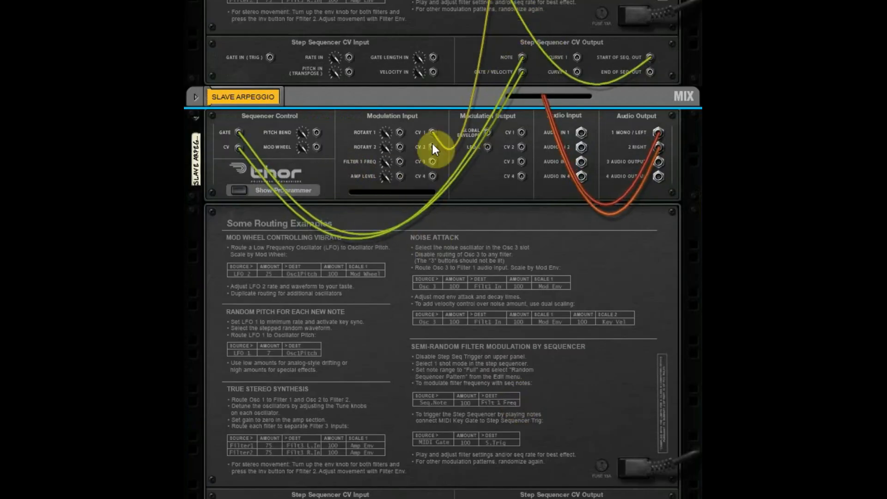
pyautogui.press('Tab')
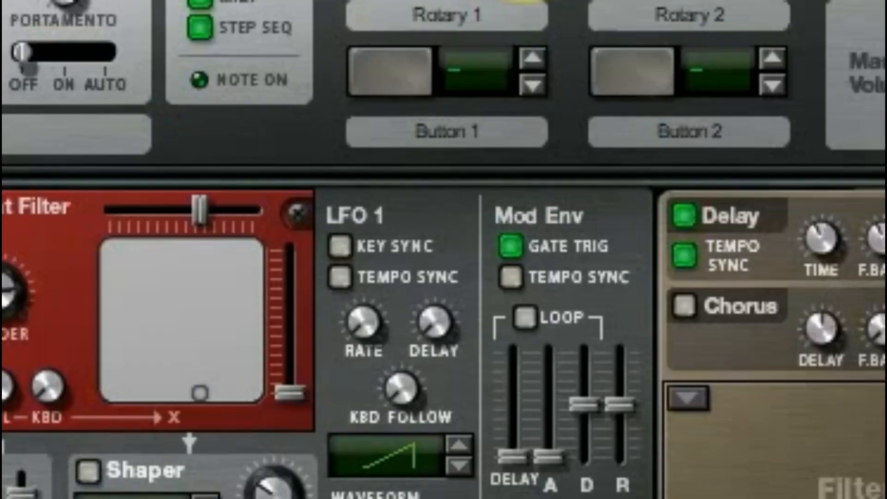
# Open the Arpeggio track's Rotary 1 automation clip inline in the sequencer to inspect its gain curve.
pyautogui.scroll(8, 444, 249)
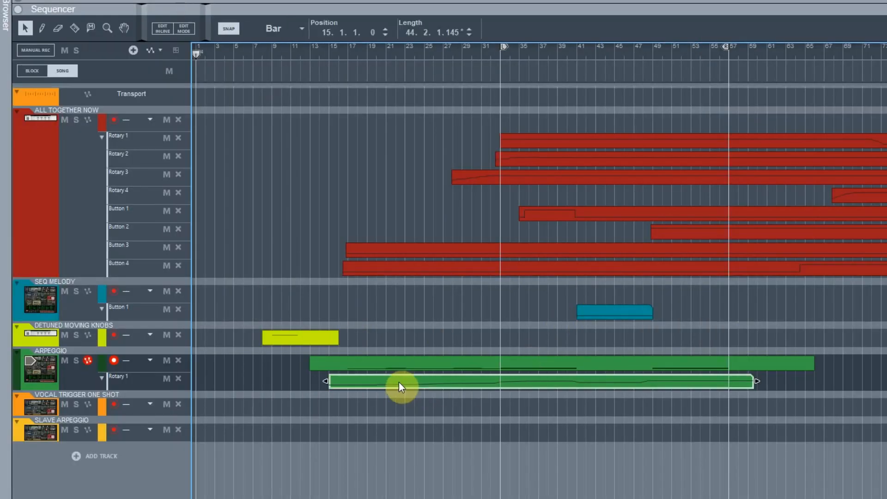
pyautogui.doubleClick(399, 383)
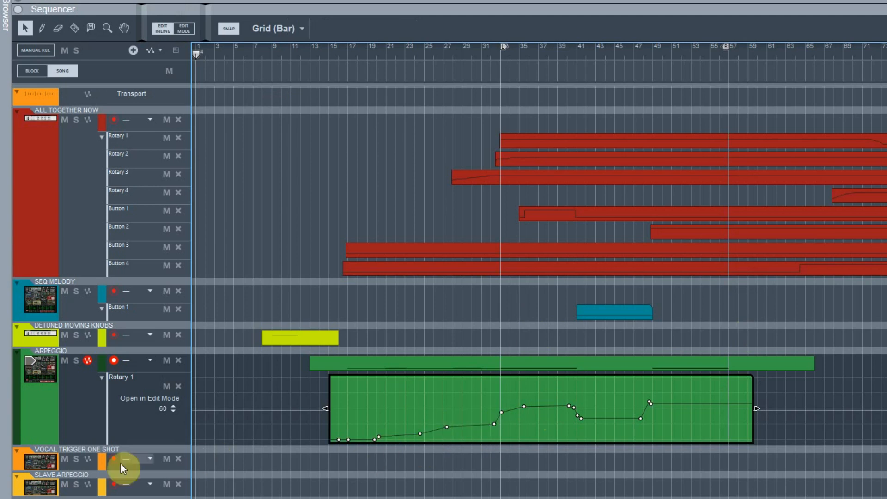
pyautogui.click(18, 482)
pyautogui.moveTo(16, 421); pyautogui.dragTo(23, 402)
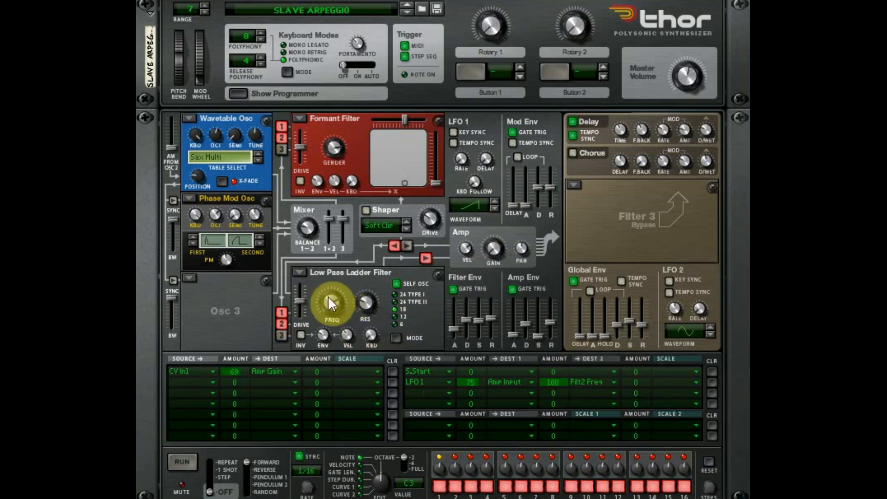
# Close the programmers of the Arpeggio and Slave Arpeggio Thors.
pyautogui.scroll(10, 403, 328)
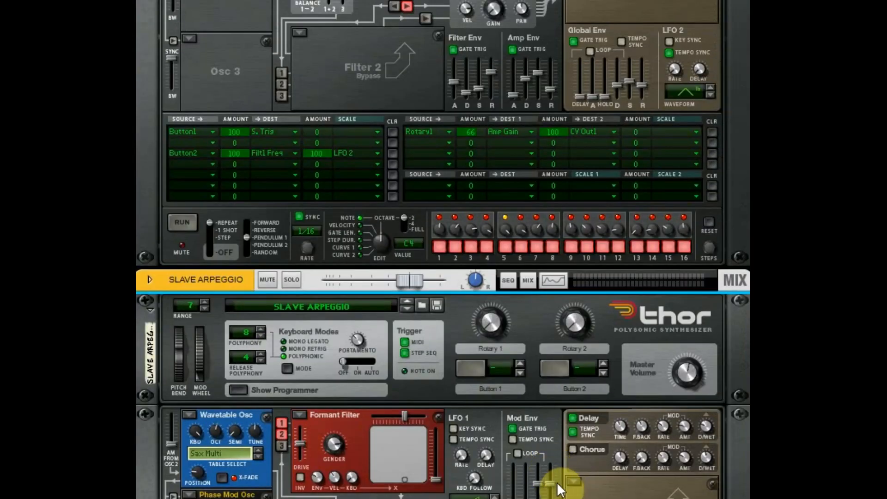
pyautogui.scroll(5, 548, 469)
pyautogui.scroll(2, 556, 495)
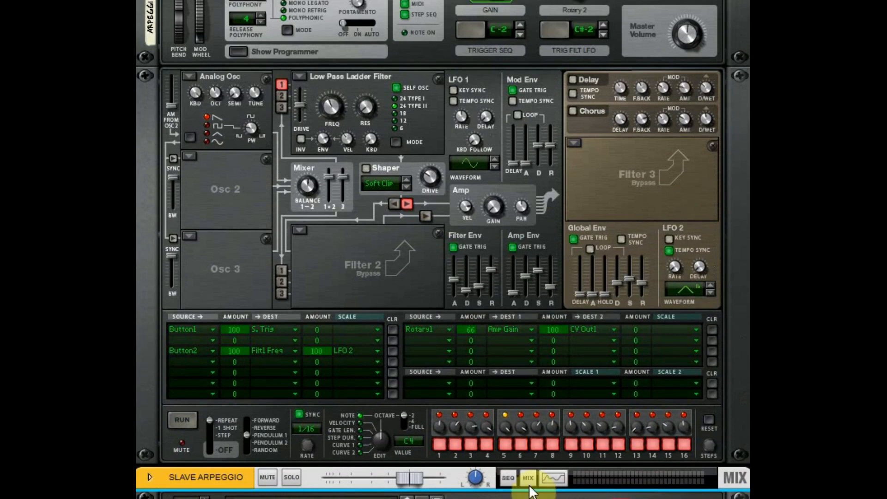
pyautogui.scroll(4, 342, 428)
pyautogui.scroll(1, 343, 437)
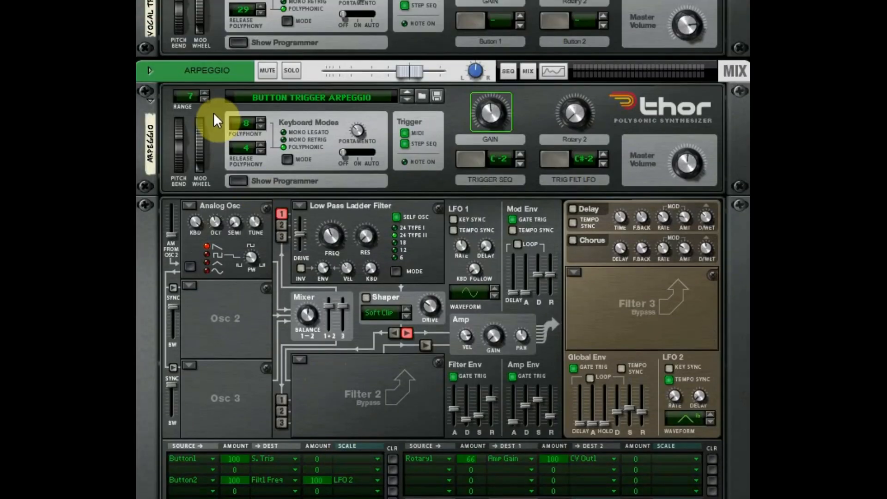
pyautogui.click(232, 177)
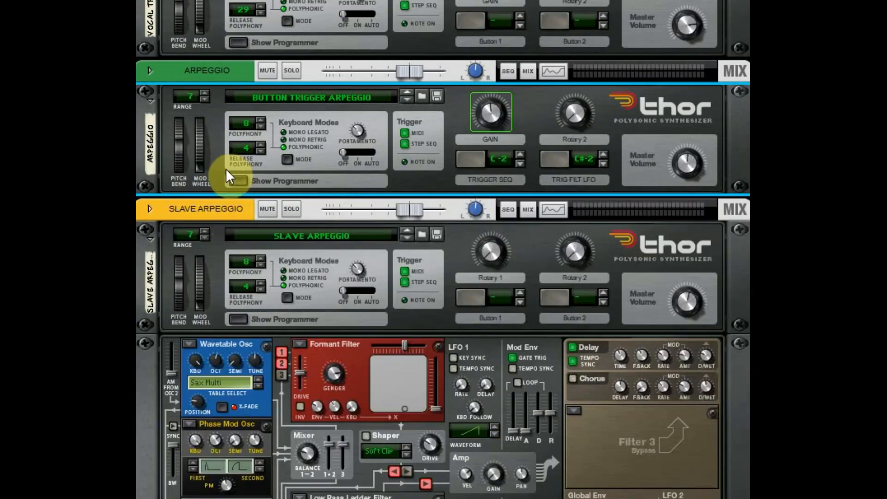
pyautogui.click(239, 320)
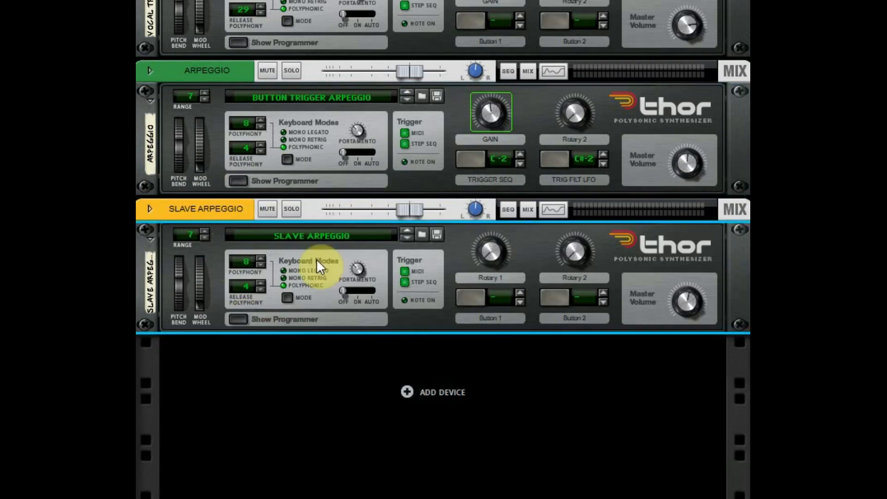